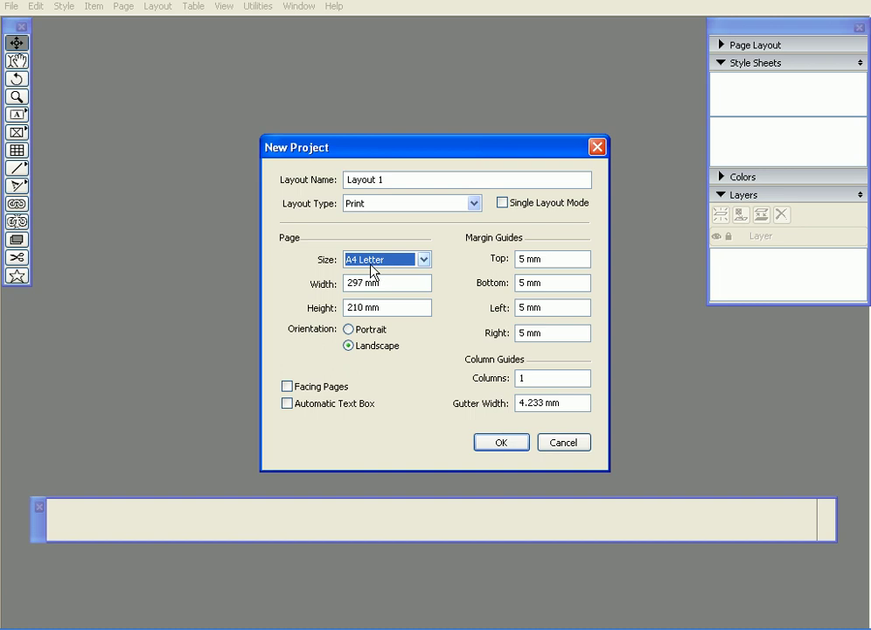
Create a portrait A4 project with 2 cm top, left and right margins and a 4 cm bottom margin
click(361, 334)
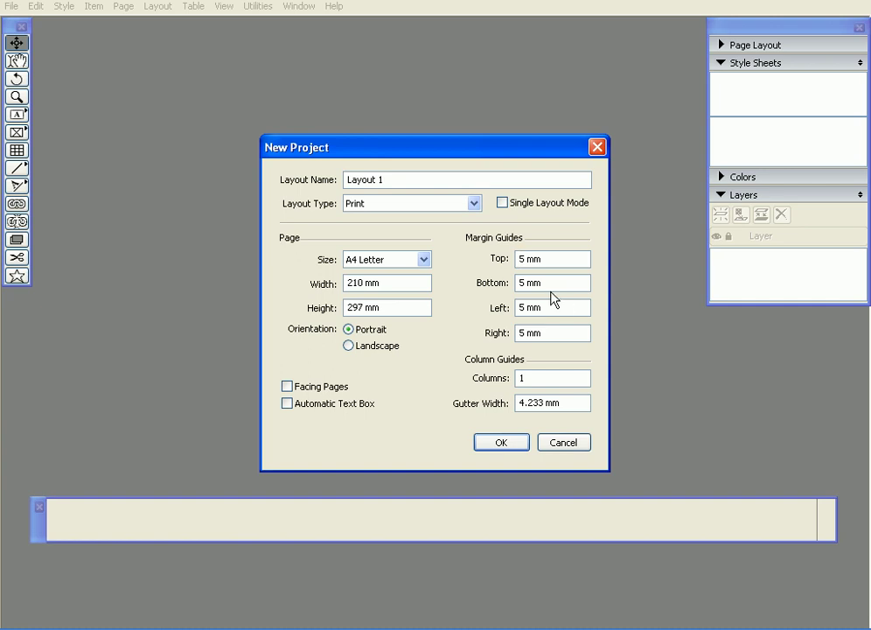
drag(550, 259, 477, 260)
text(2 cm)
drag(548, 259, 507, 262)
key(Tab)
text(2 cm)
drag(525, 284, 518, 290)
text(4)
key(Tab)
text(2 cm)
key(Tab)
text(2 cm)
click(503, 444)
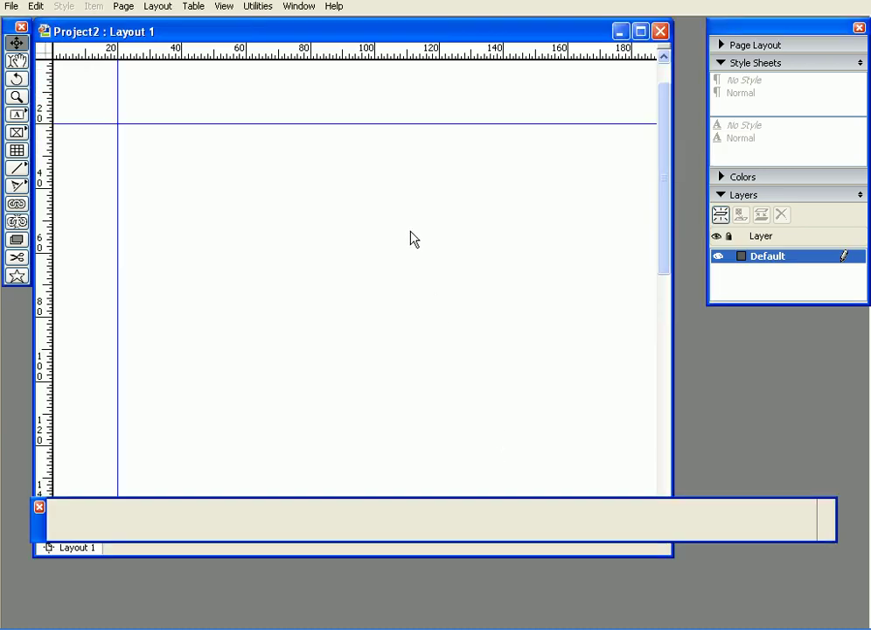
Fit the page in the window and move the Measurements palette lower, away from the layout
key(ctrl+0)
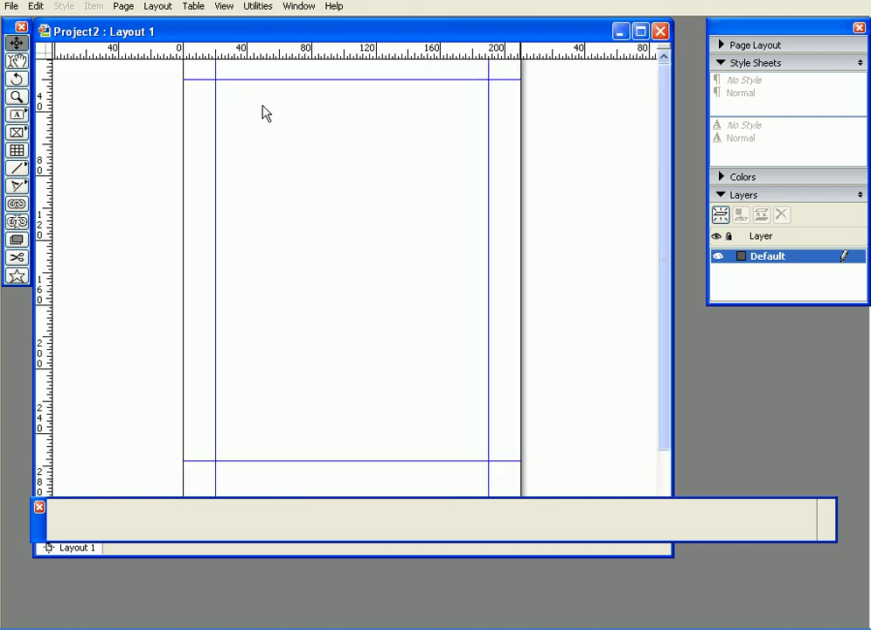
drag(262, 126, 257, 159)
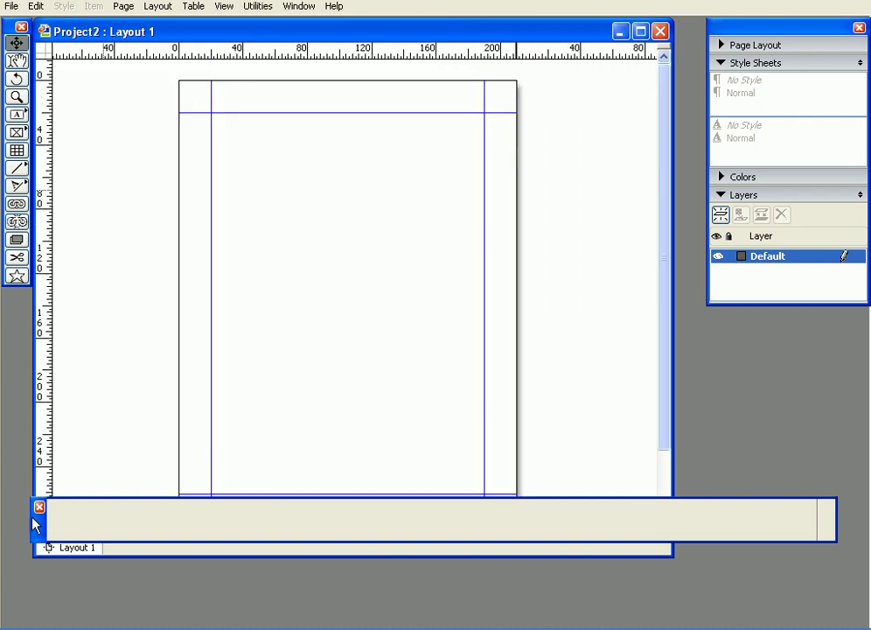
drag(38, 539, 55, 560)
drag(324, 402, 289, 309)
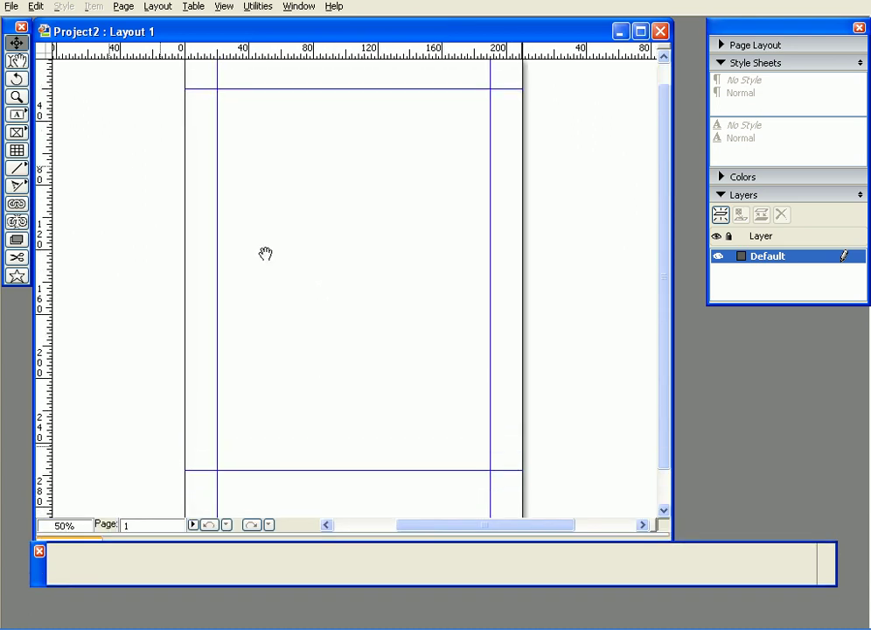
drag(220, 116, 210, 126)
drag(436, 264, 382, 266)
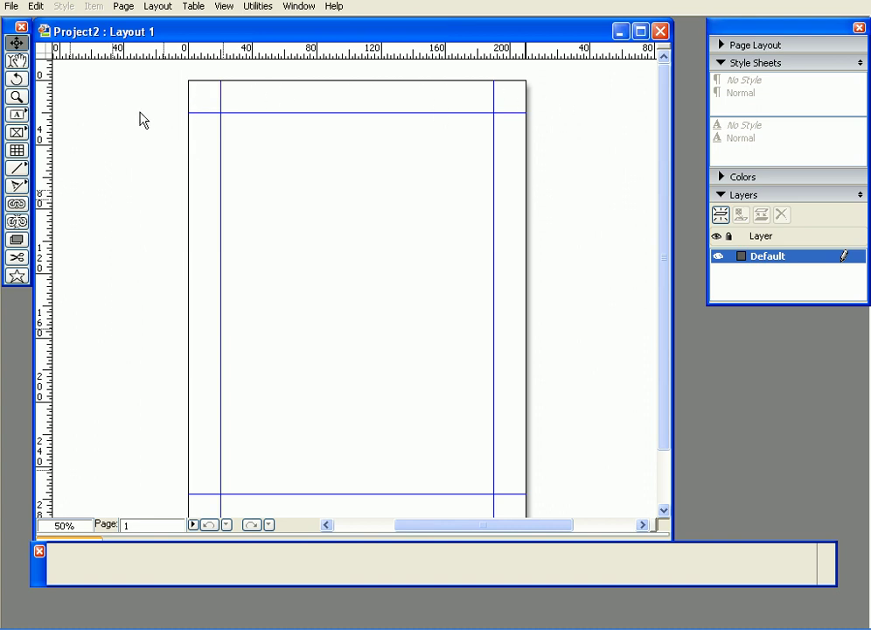
Draw a picture box about 61 mm wide and 16 mm high in the upper part of the page
click(16, 133)
drag(242, 181, 343, 208)
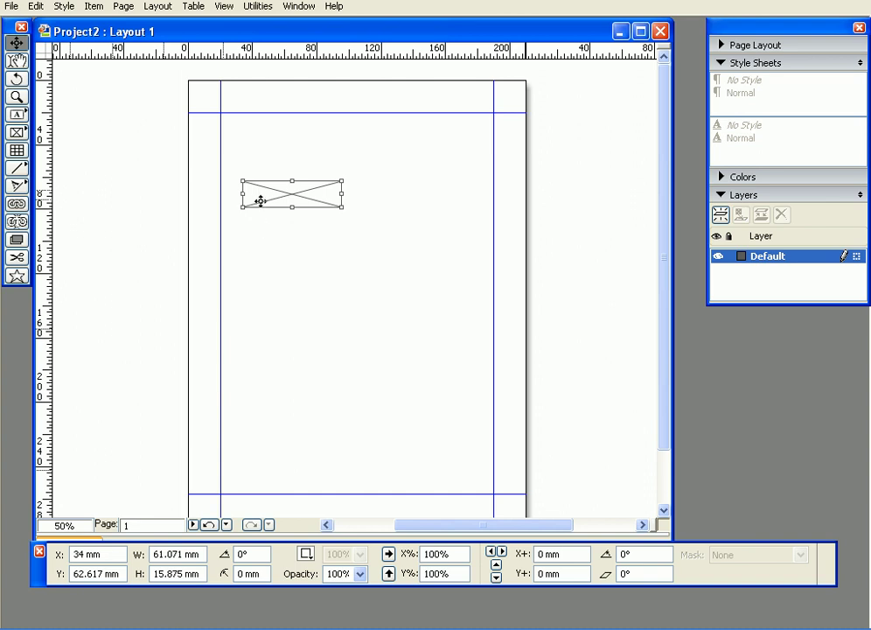
drag(256, 189, 256, 174)
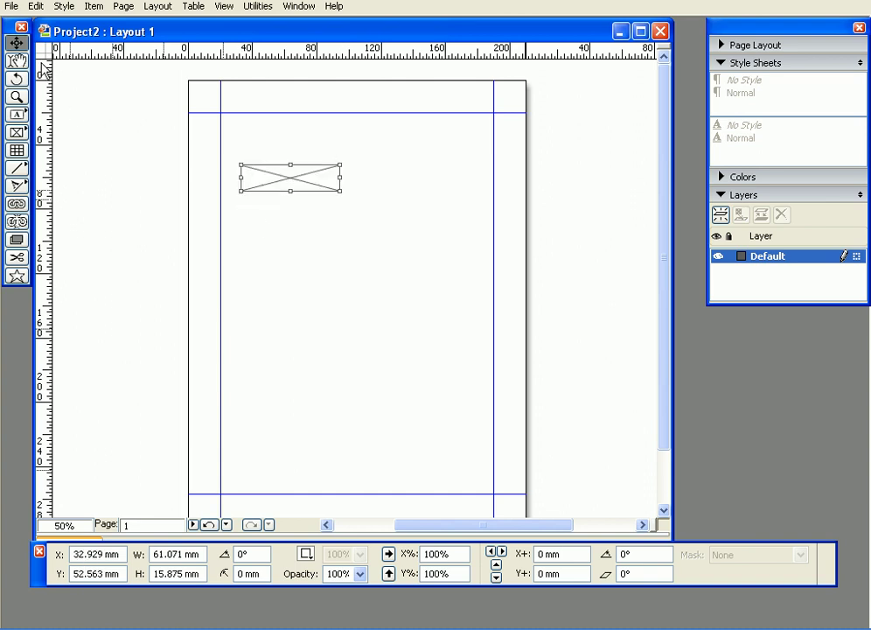
Bring the Measurements palette up over the page and position the picture box at X 0, Y 0
drag(39, 585, 73, 337)
drag(154, 313, 90, 312)
drag(154, 333, 77, 334)
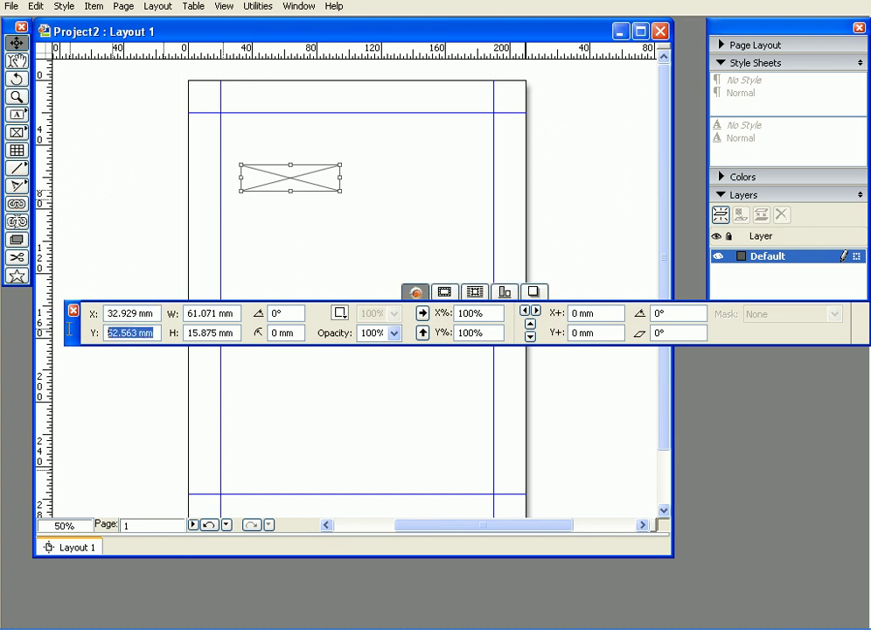
click(188, 85)
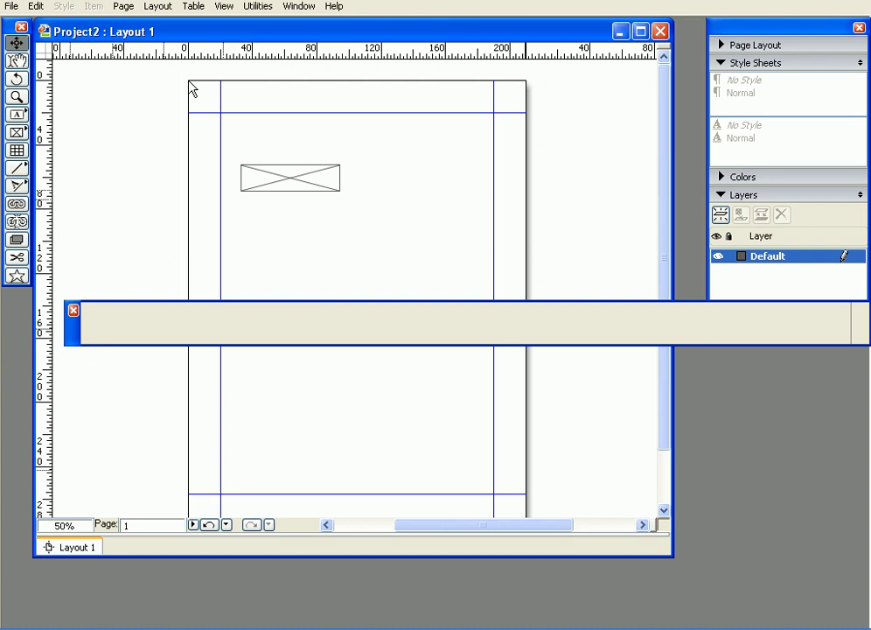
click(274, 187)
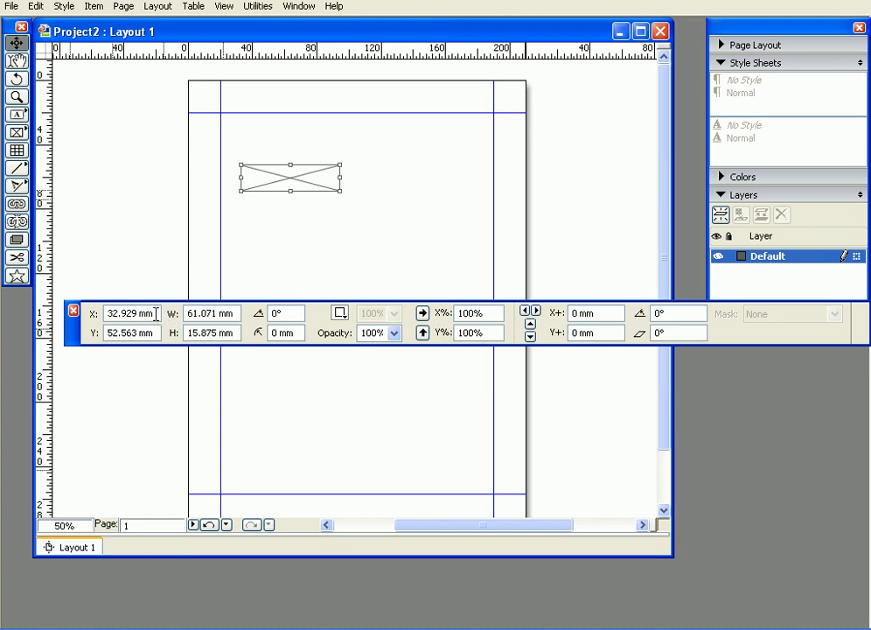
drag(159, 313, 108, 314)
text(0)
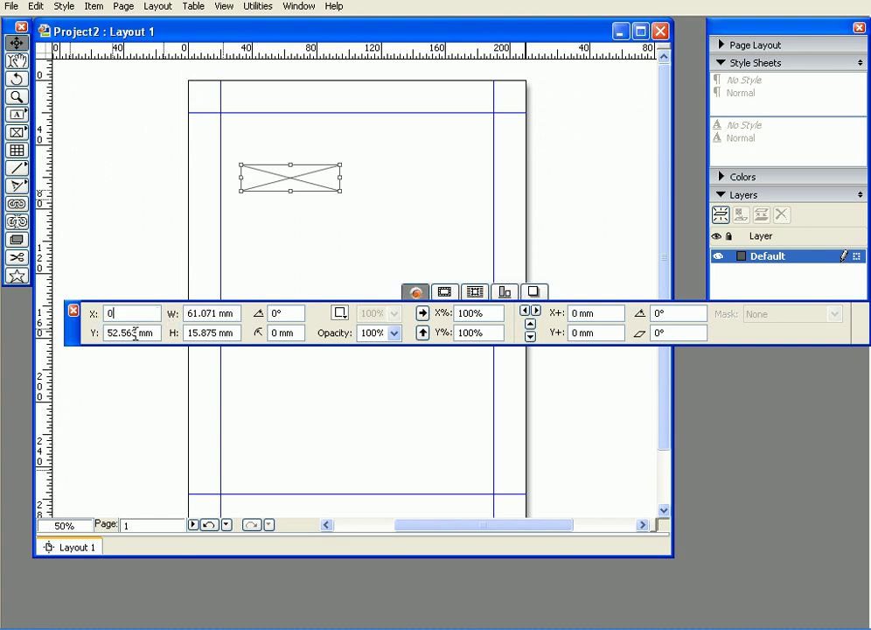
key(Tab)
text(0)
key(Return)
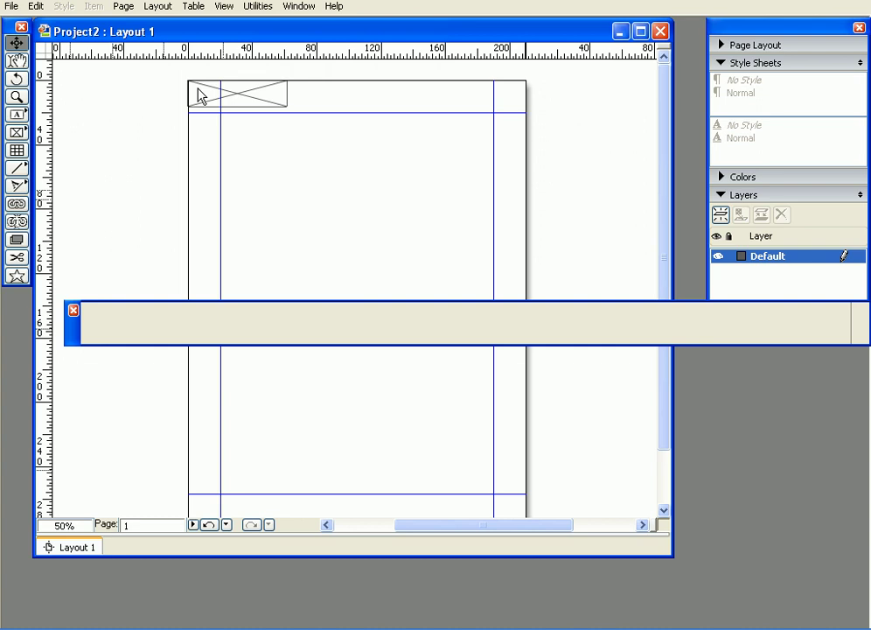
Set the picture box's width to 210 mm and its height to 2 mm
click(195, 88)
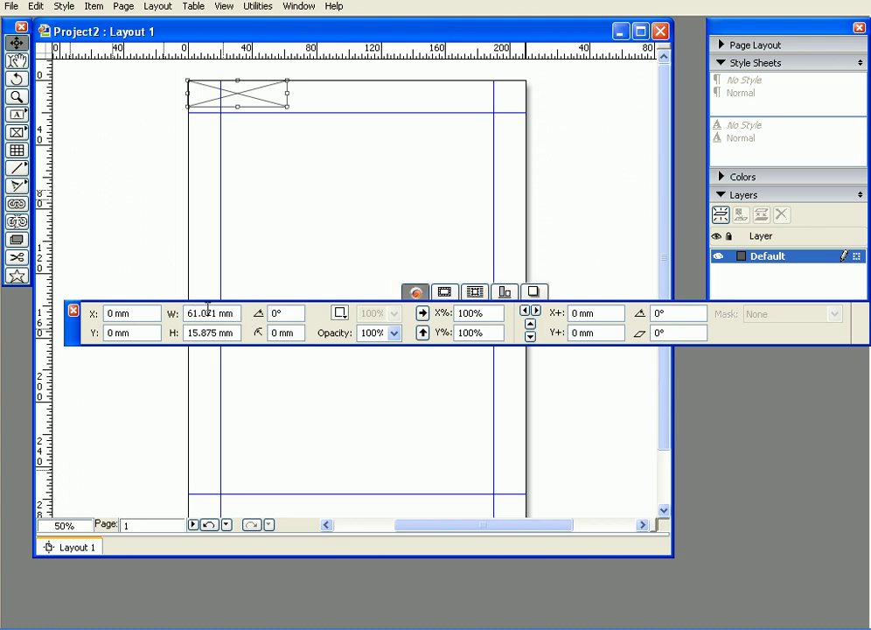
double_click(180, 313)
text(210)
key(Return)
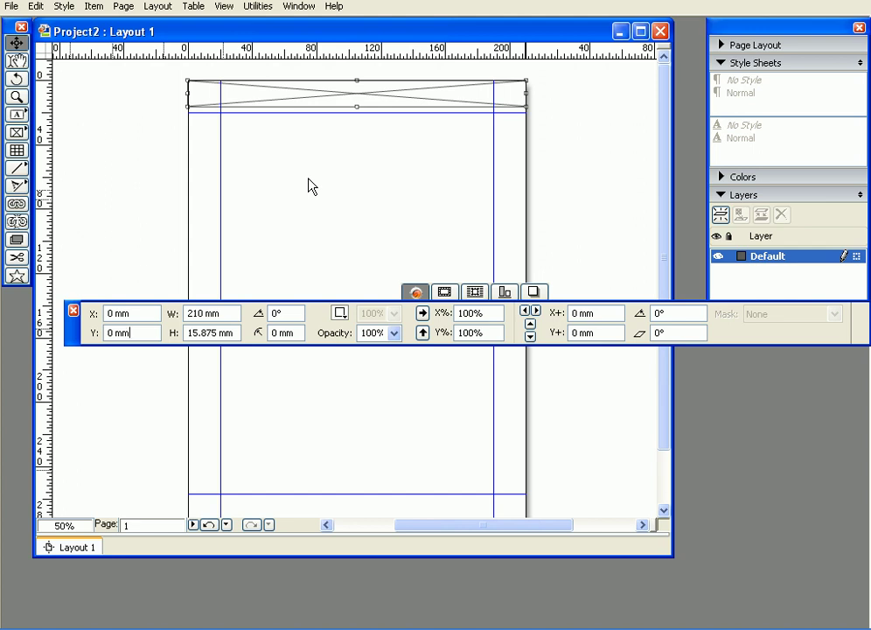
drag(233, 333, 168, 336)
text(2 mm)
key(Return)
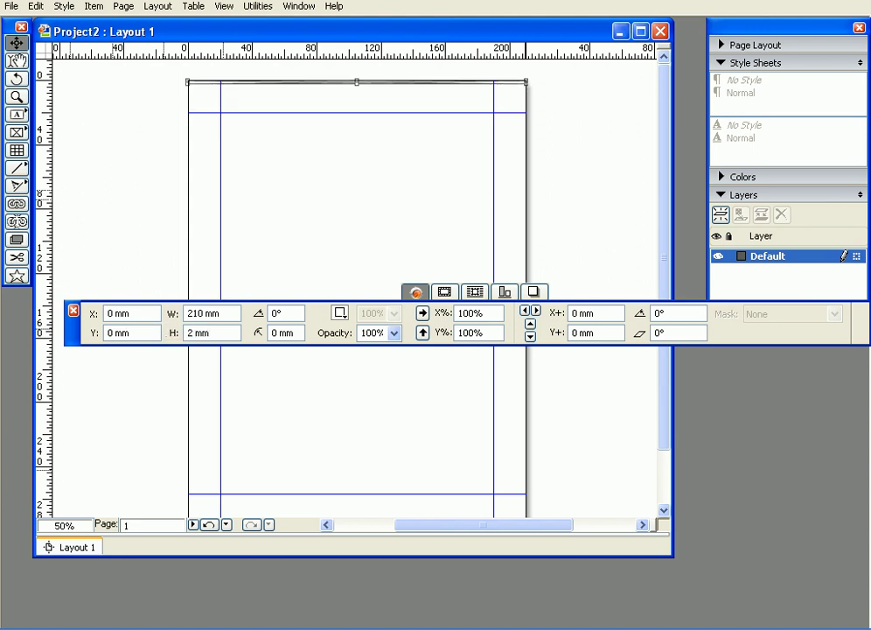
Fill the thin picture box with a new CMYK color named "dark blue", using 98.4% cyan and 70.3% magenta
click(226, 73)
ctrl+click(226, 80)
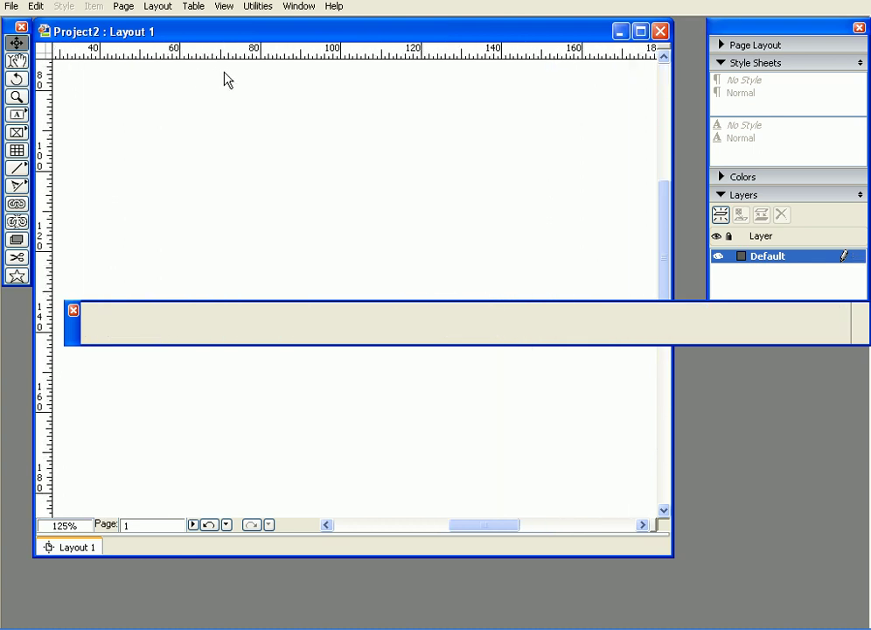
drag(218, 71, 302, 202)
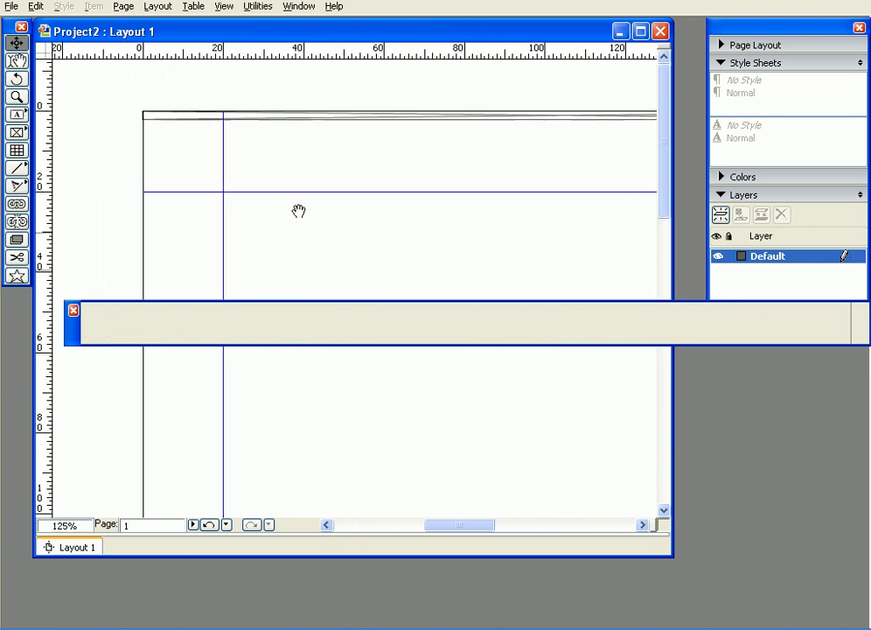
click(295, 113)
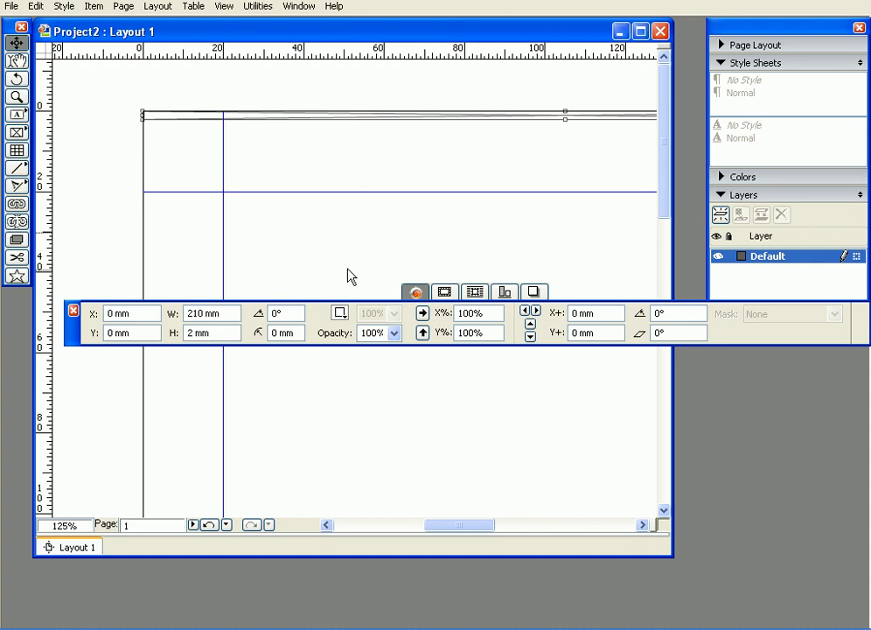
click(340, 313)
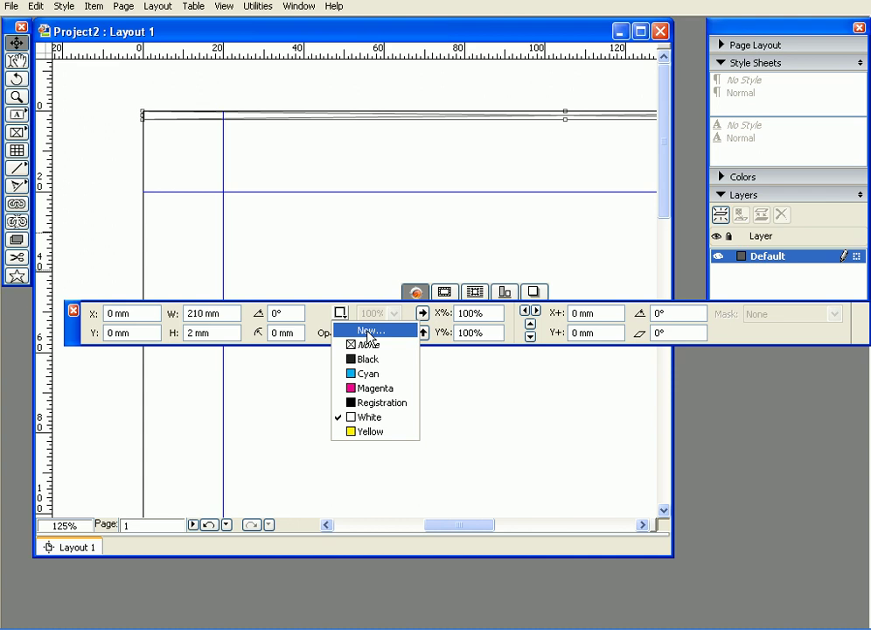
click(369, 333)
click(524, 290)
drag(524, 289, 500, 299)
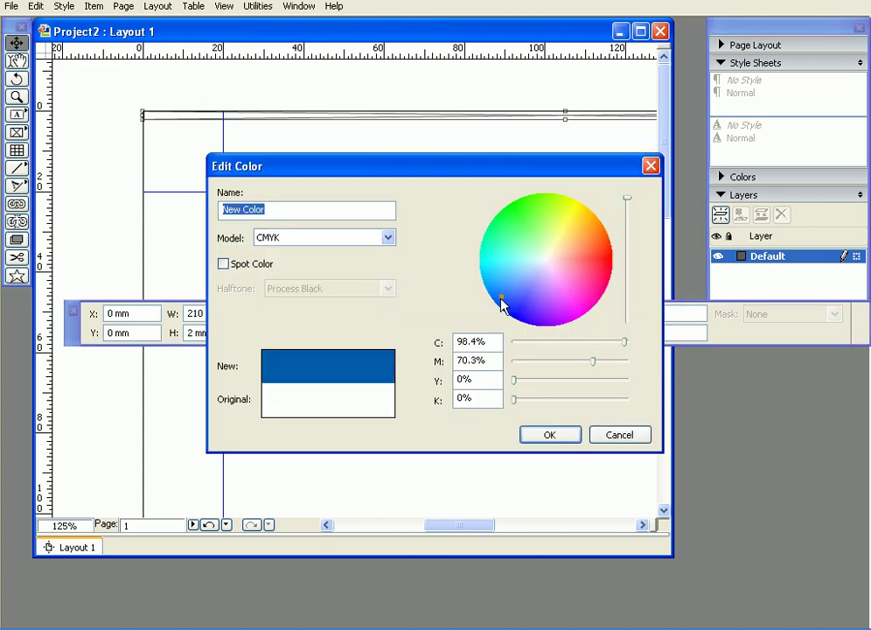
click(275, 212)
drag(275, 212, 199, 207)
text(dark blue)
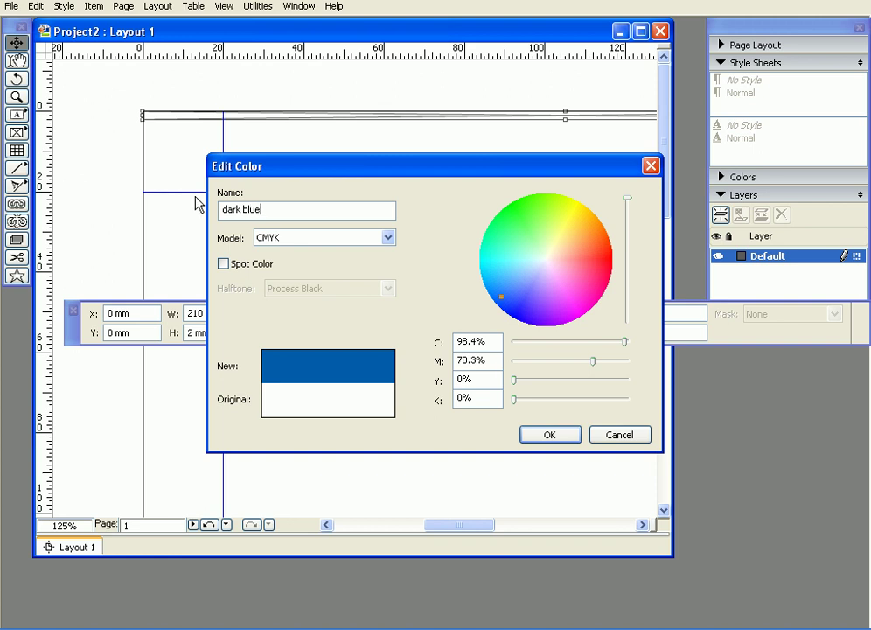
click(561, 440)
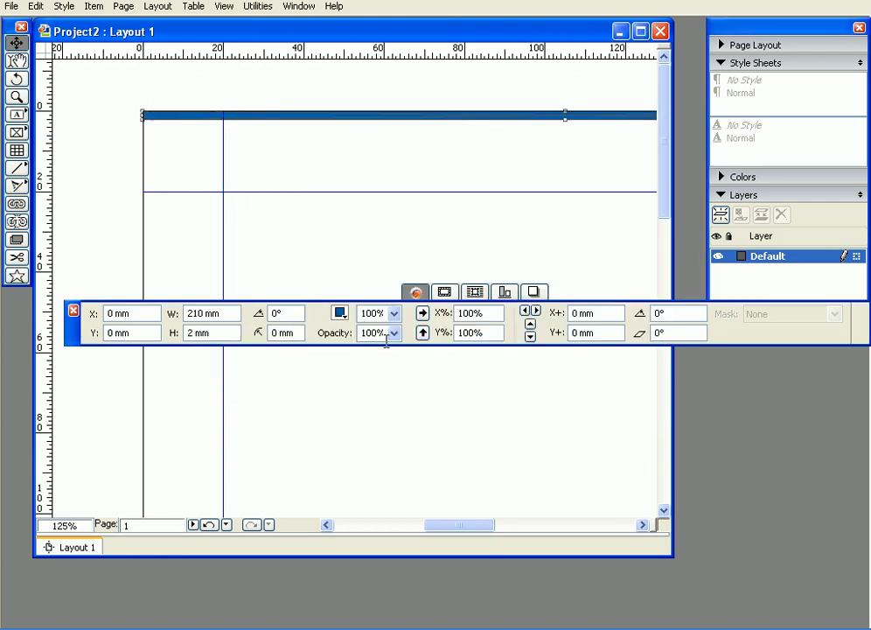
click(341, 313)
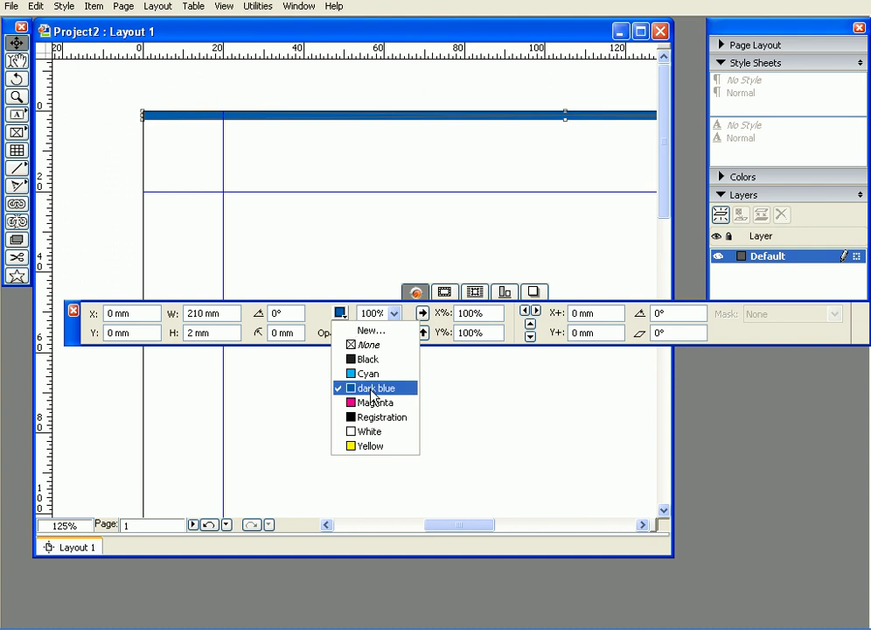
click(263, 140)
Set the blue bar's Y position to 1 cm and deselect it
click(264, 116)
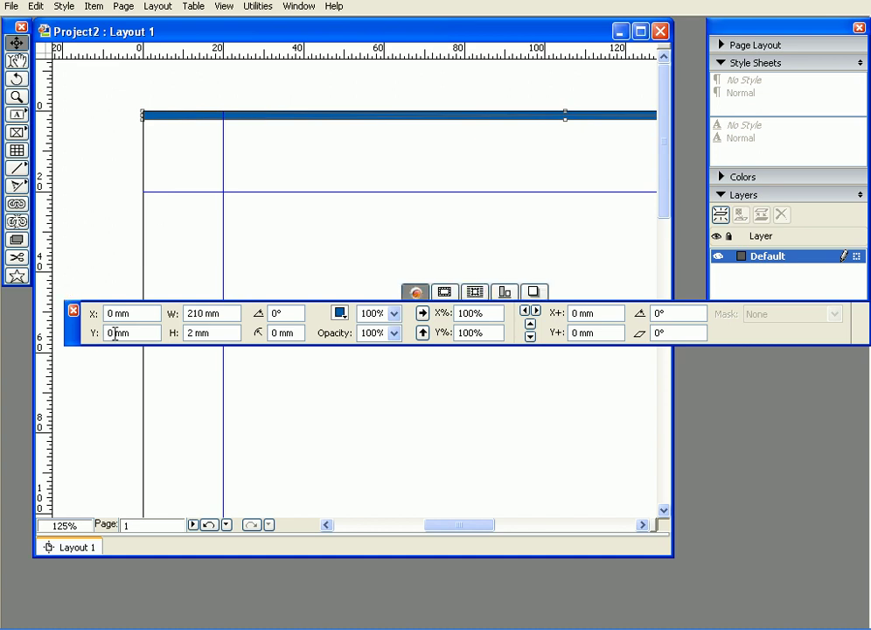
drag(136, 330, 75, 332)
text(1 cm)
key(Return)
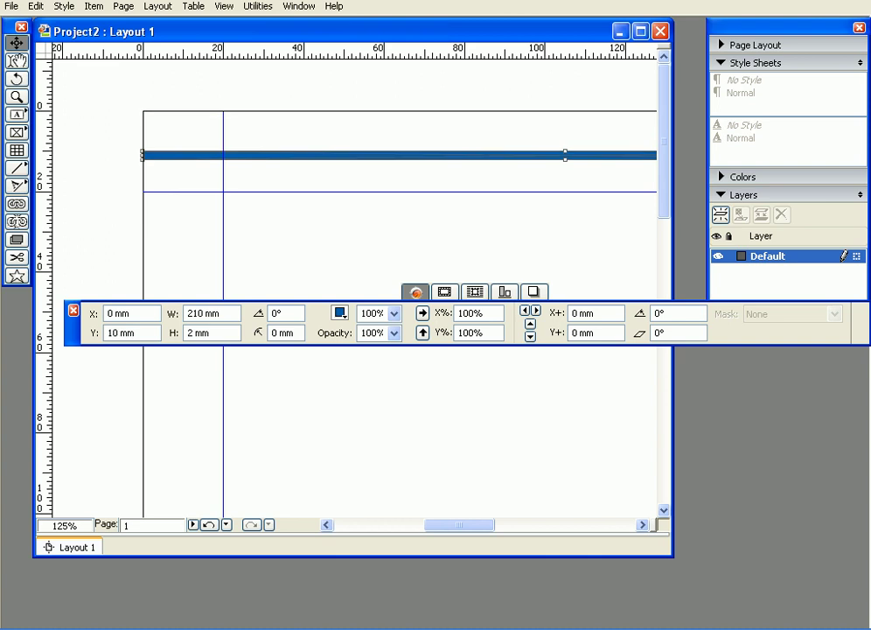
click(175, 113)
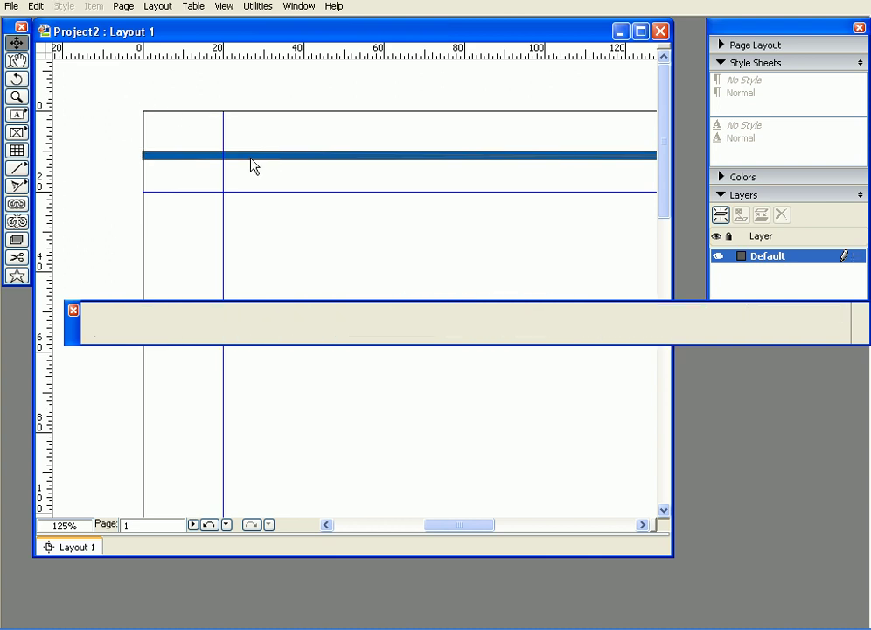
Move the Measurements palette below the document and hide the guides
scroll(251, 159, down, 3)
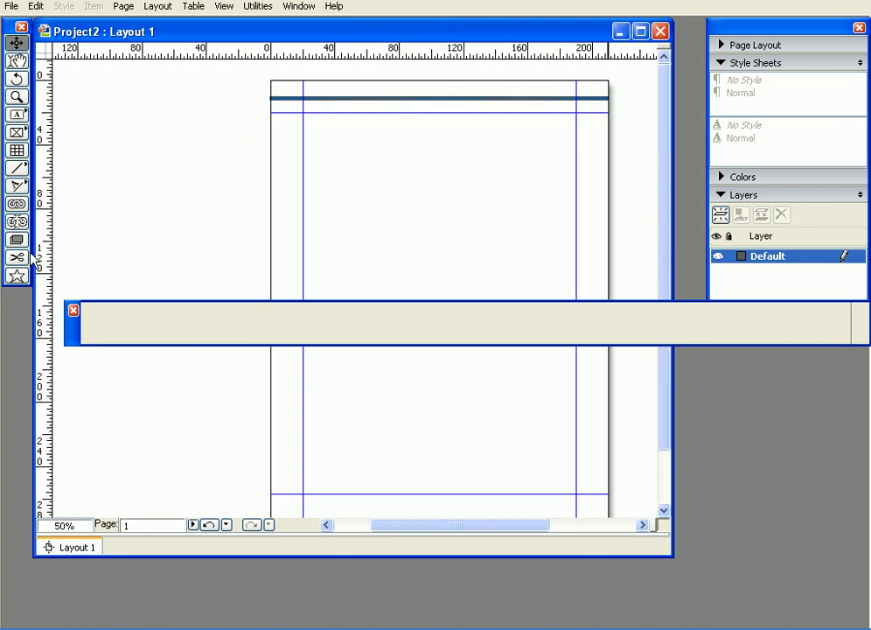
drag(72, 331, 42, 597)
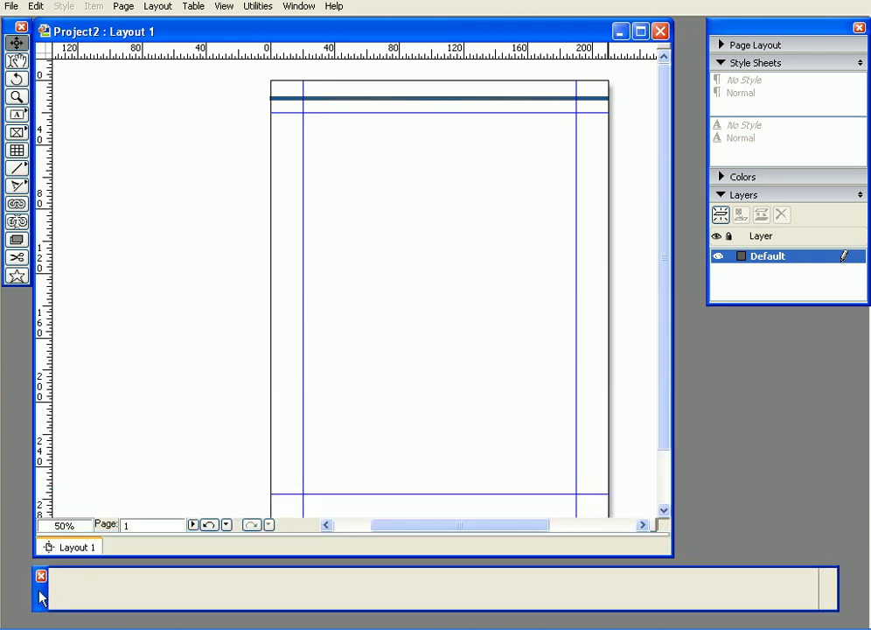
click(222, 7)
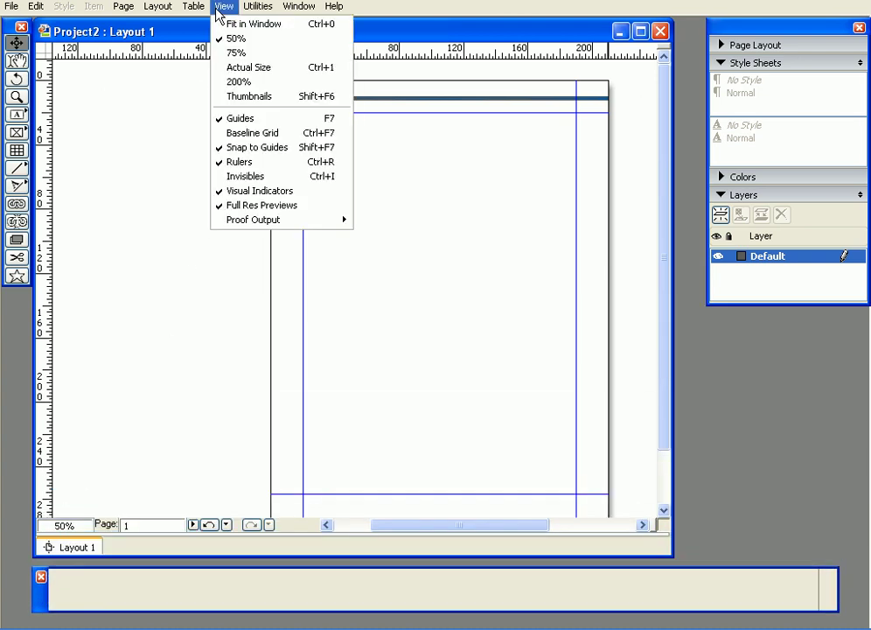
click(248, 126)
drag(234, 177, 169, 207)
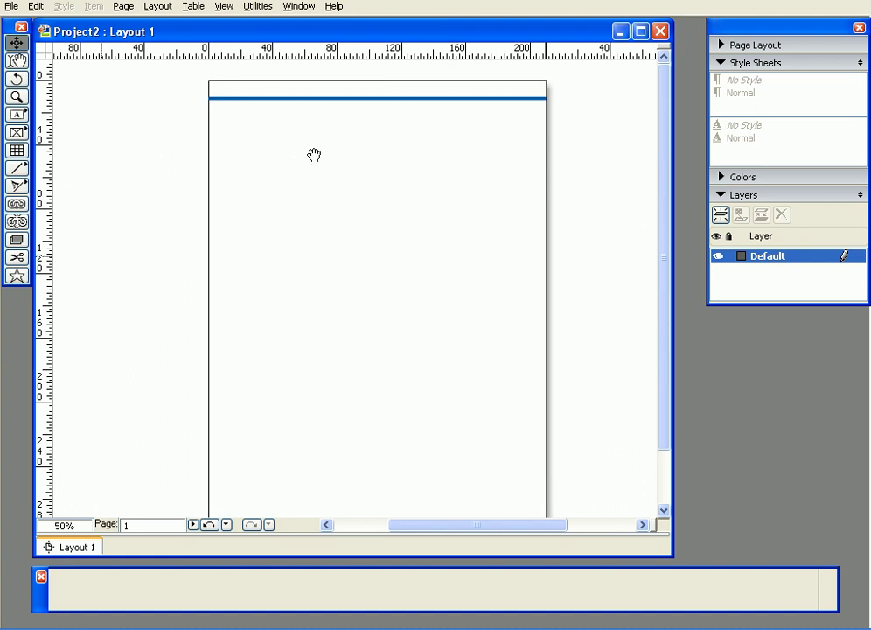
Select the blue bar and show the guides again
click(490, 99)
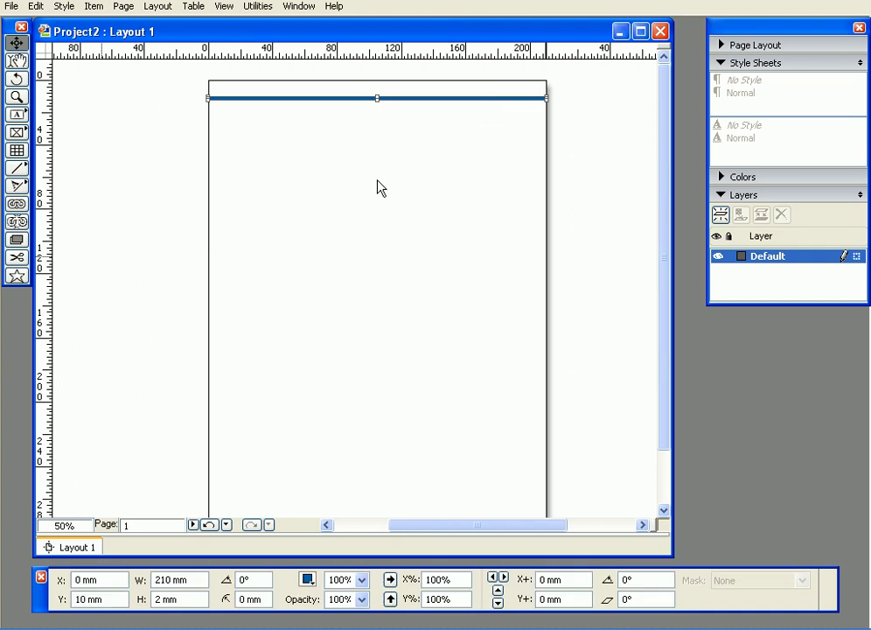
click(224, 6)
click(252, 118)
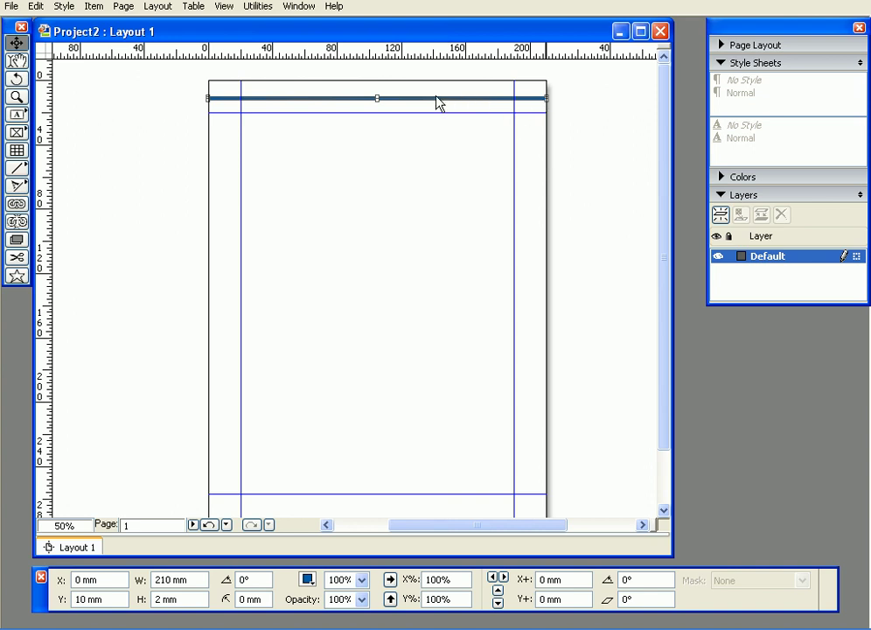
Change the horizontal ruler's measurement units to centimeters
right_click(424, 57)
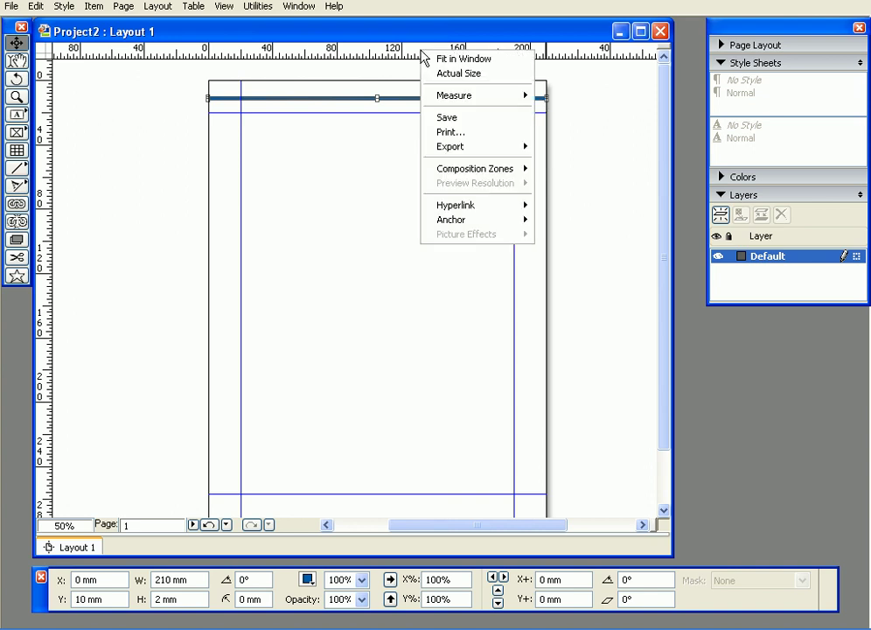
mouse_move(432, 98)
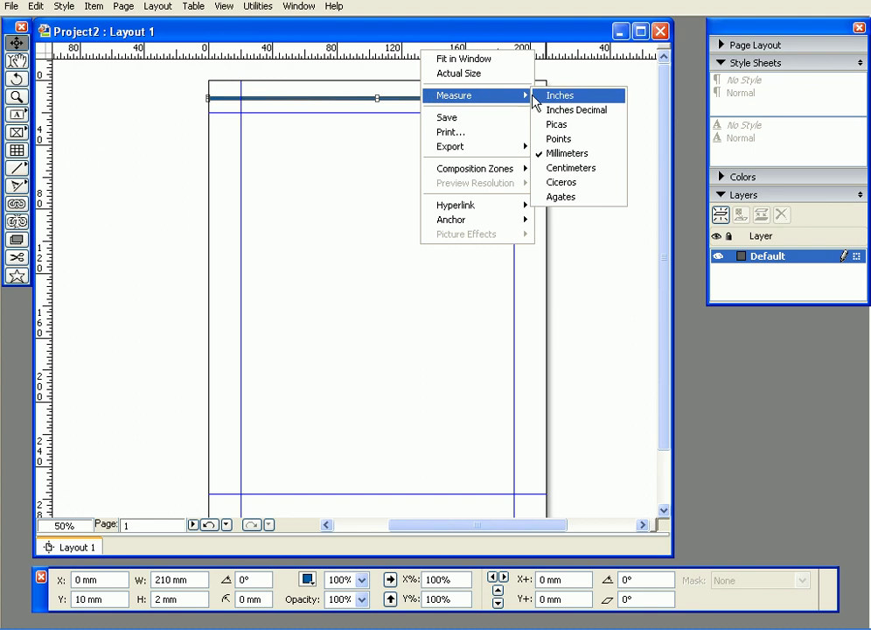
click(564, 170)
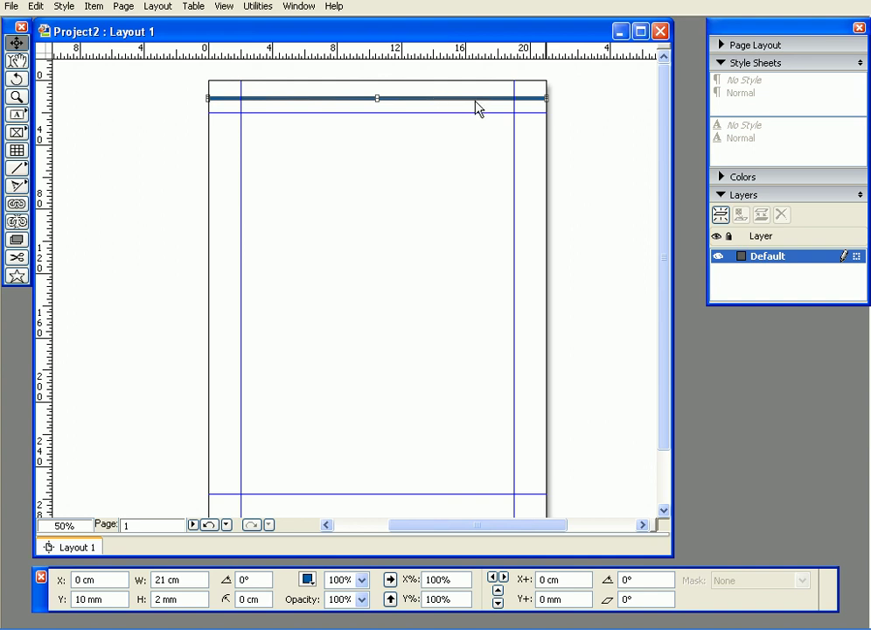
Move the Measurements palette over the page and set the blue bar's width to 13 cm
drag(43, 601, 127, 280)
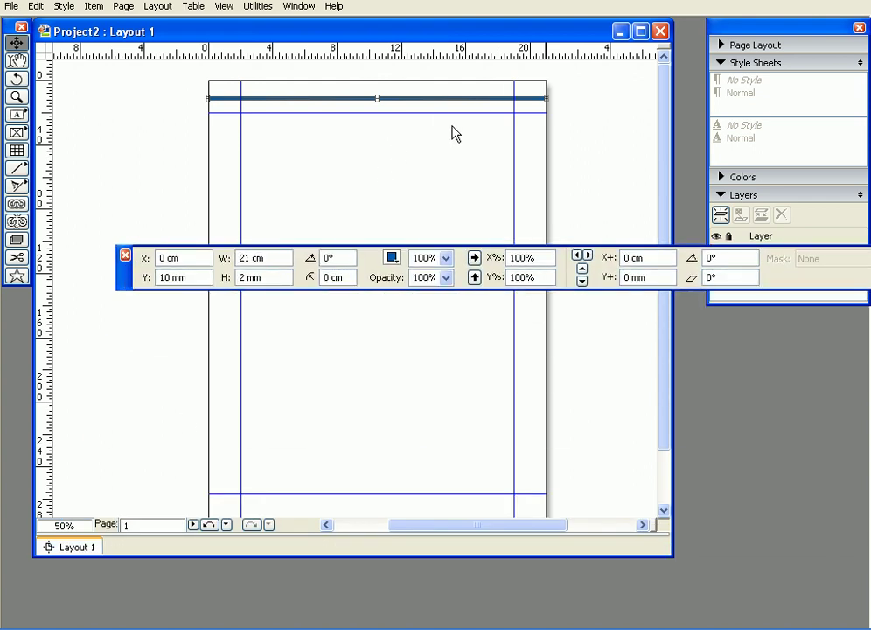
mouse_move(179, 289)
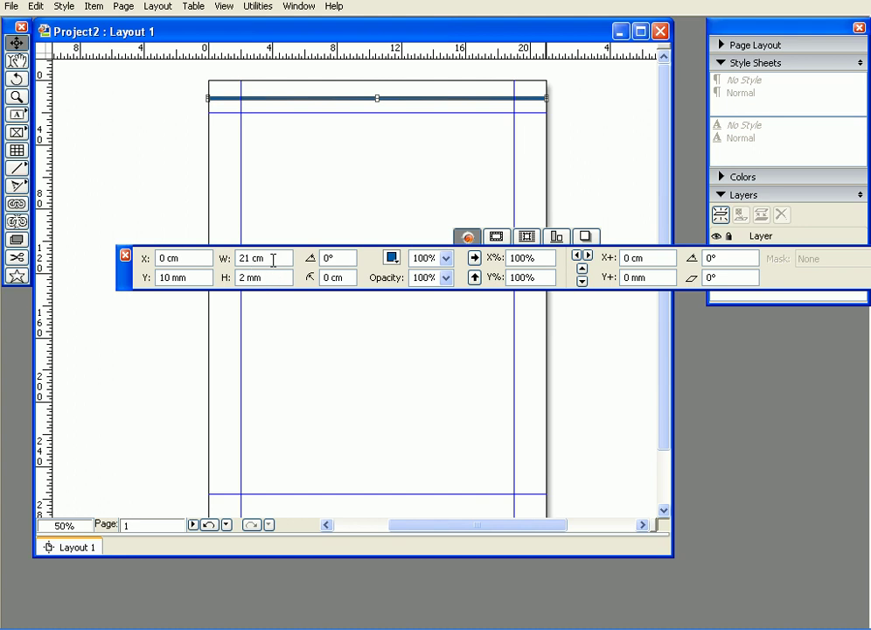
drag(253, 259, 224, 268)
text(13)
key(Return)
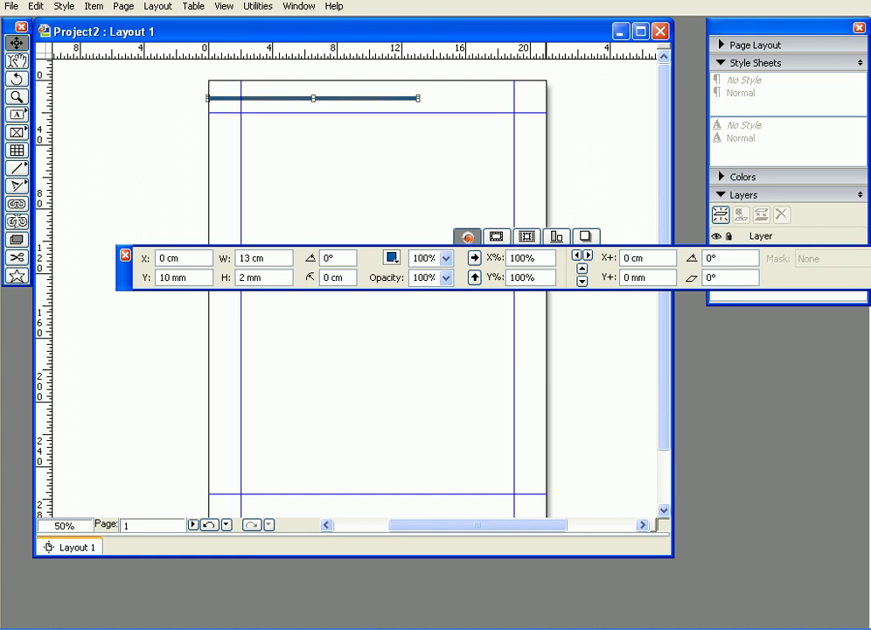
click(364, 119)
click(356, 98)
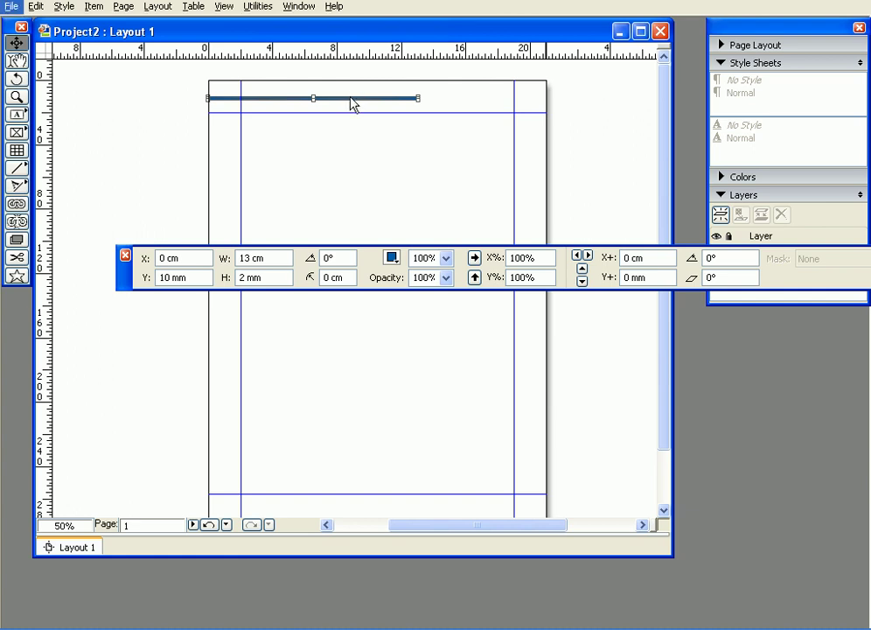
drag(341, 97, 606, 96)
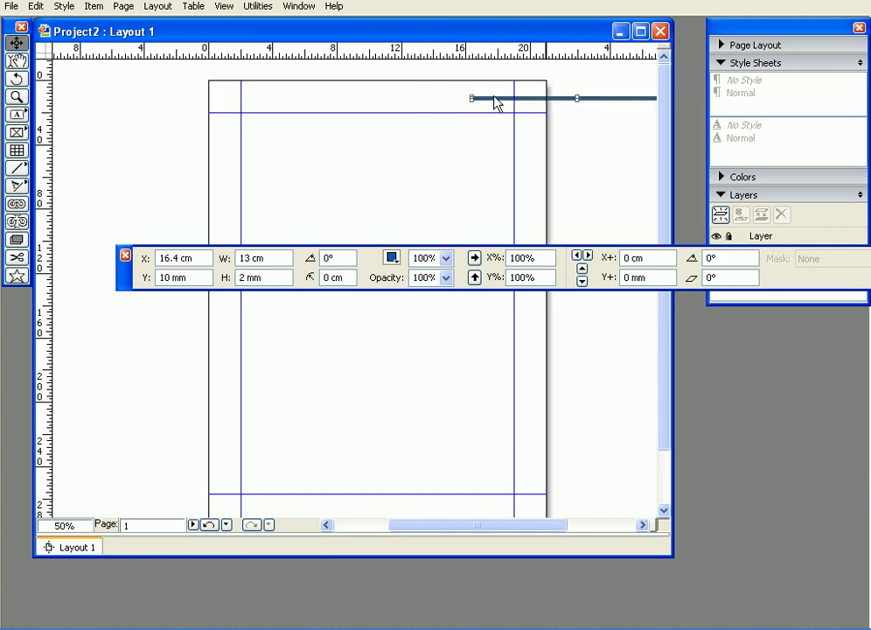
key(ctrl+z)
Duplicate the 13 cm blue bar and place the copy beside it, at an X position of about 14 cm
key(ctrl+d)
drag(349, 108, 567, 97)
click(365, 98)
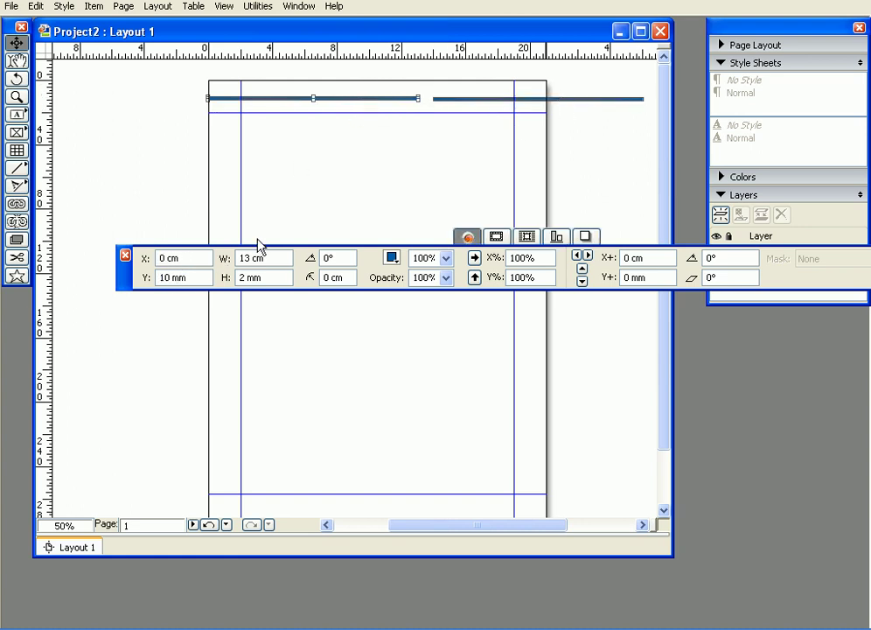
Set the duplicated bar's Y position to 10 mm so it lines up with the original bar
click(465, 102)
click(438, 100)
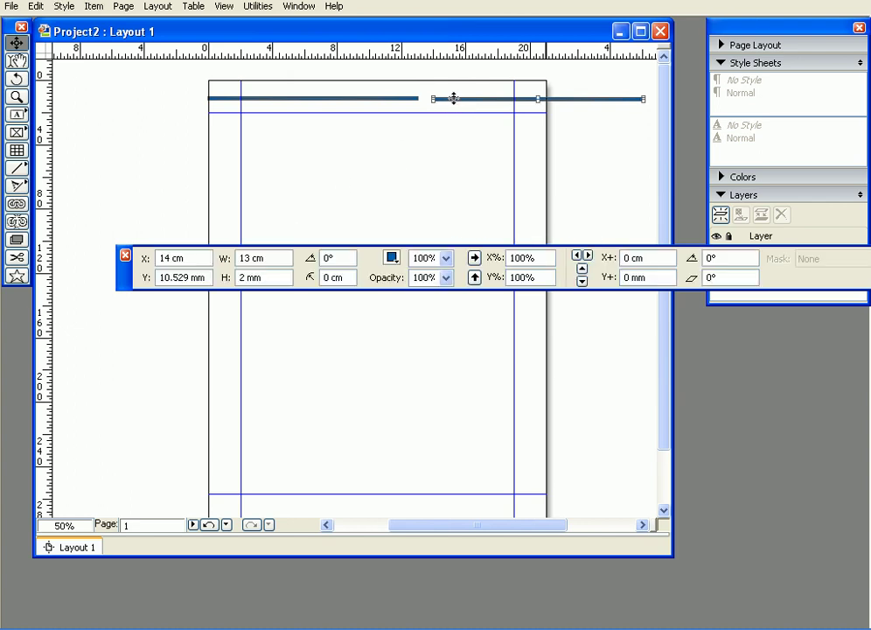
triple_click(163, 274)
text(10)
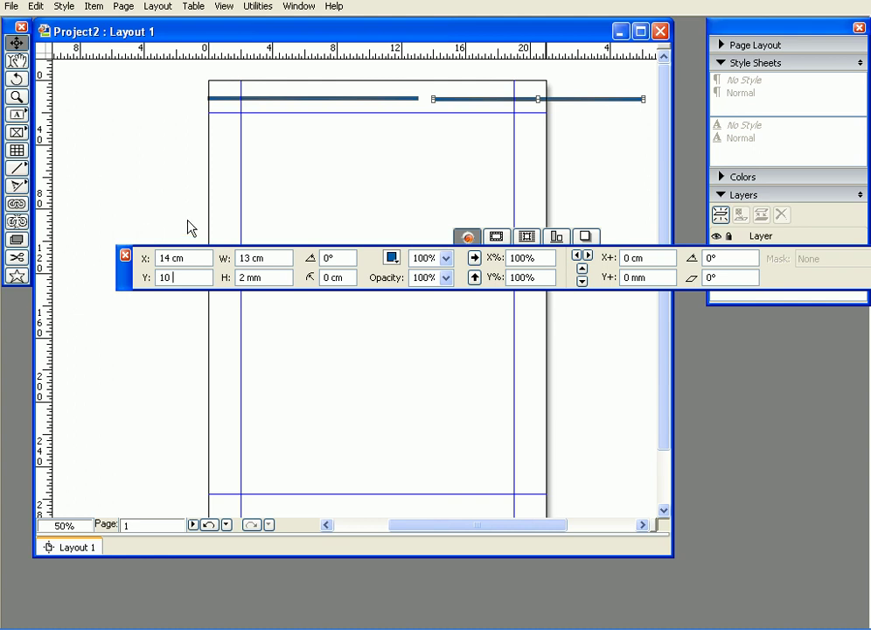
click(308, 98)
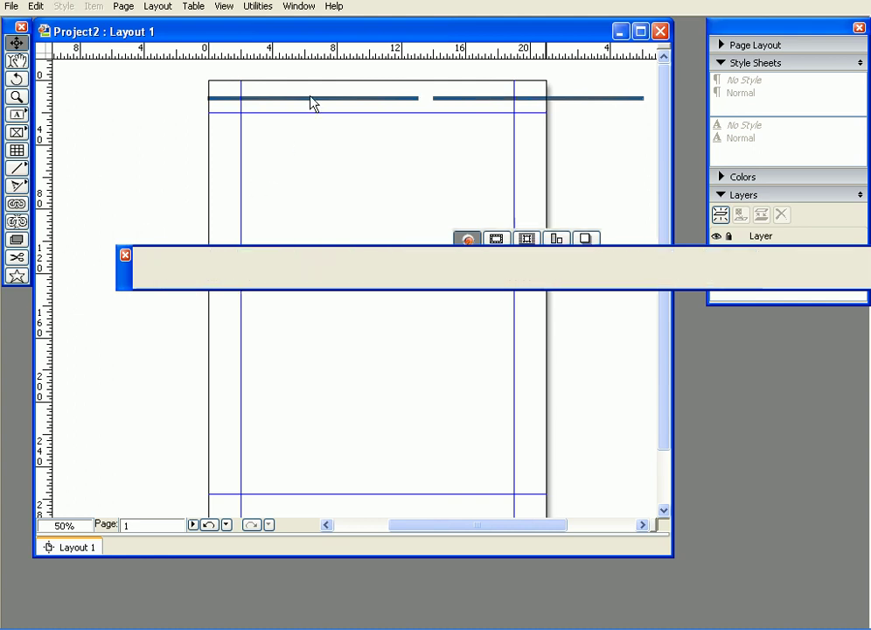
click(453, 98)
drag(202, 274, 164, 274)
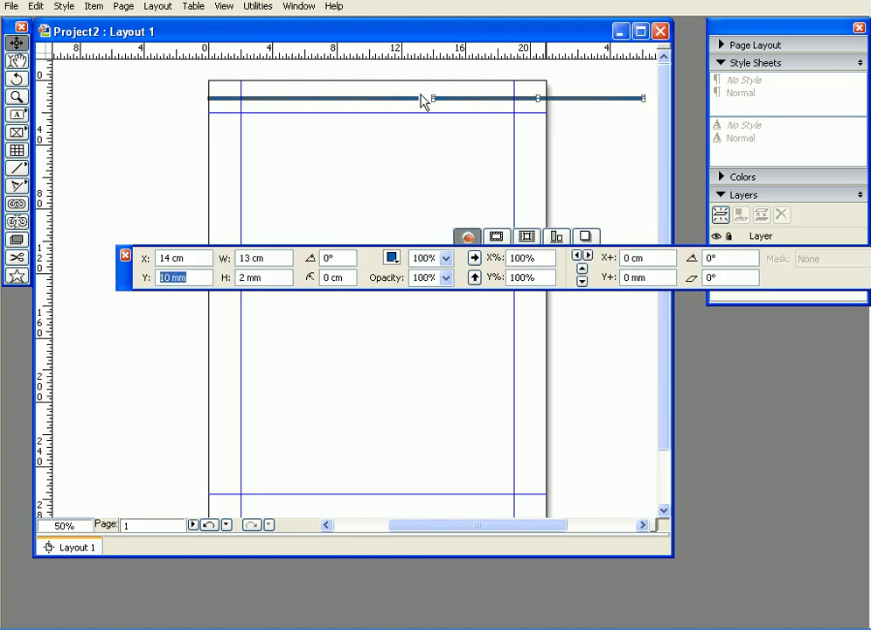
Set the duplicated bar's X position to 17 cm and its width to 4 cm, and deselect it
click(194, 258)
drag(166, 257, 172, 258)
text(7)
key(Return)
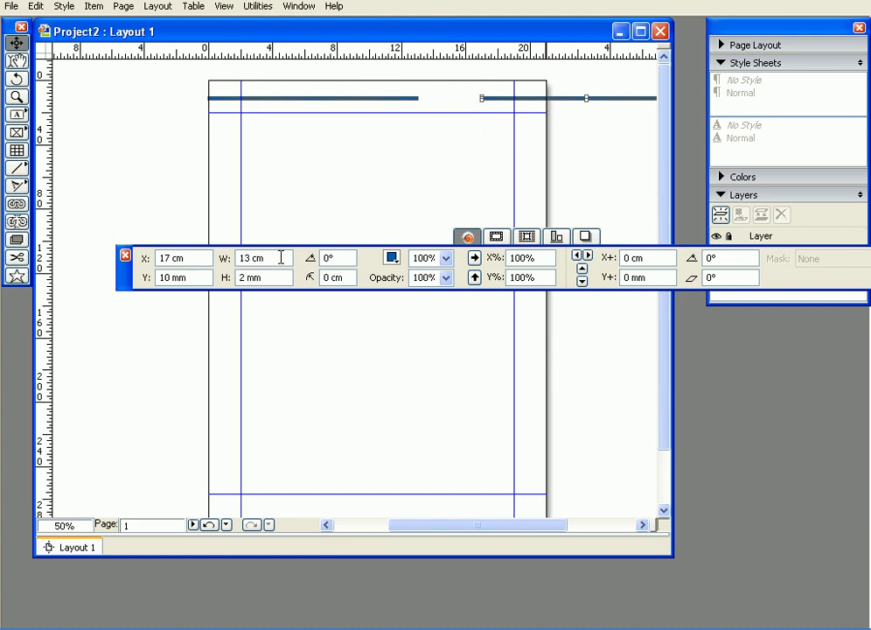
drag(272, 258, 218, 253)
text(4 cm)
key(Return)
click(576, 109)
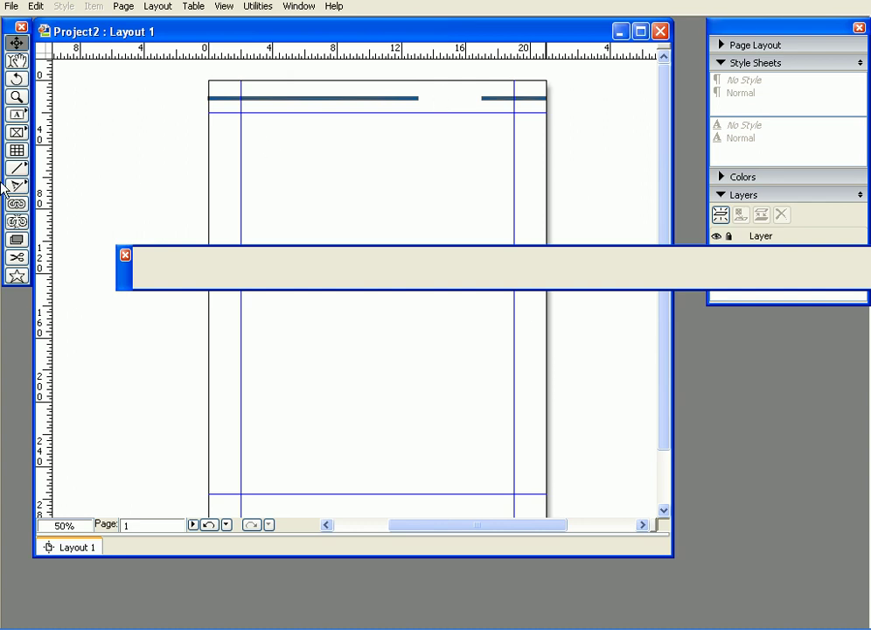
Draw a text box about 3.94 cm wide and 11 mm high in the gap between the bars, starting at the first bar's end
click(16, 117)
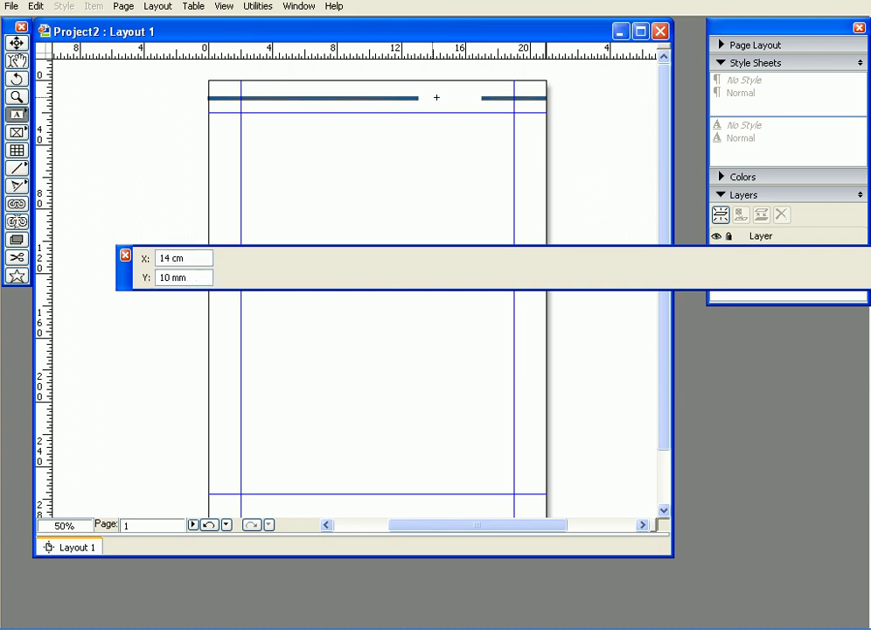
drag(416, 89, 482, 106)
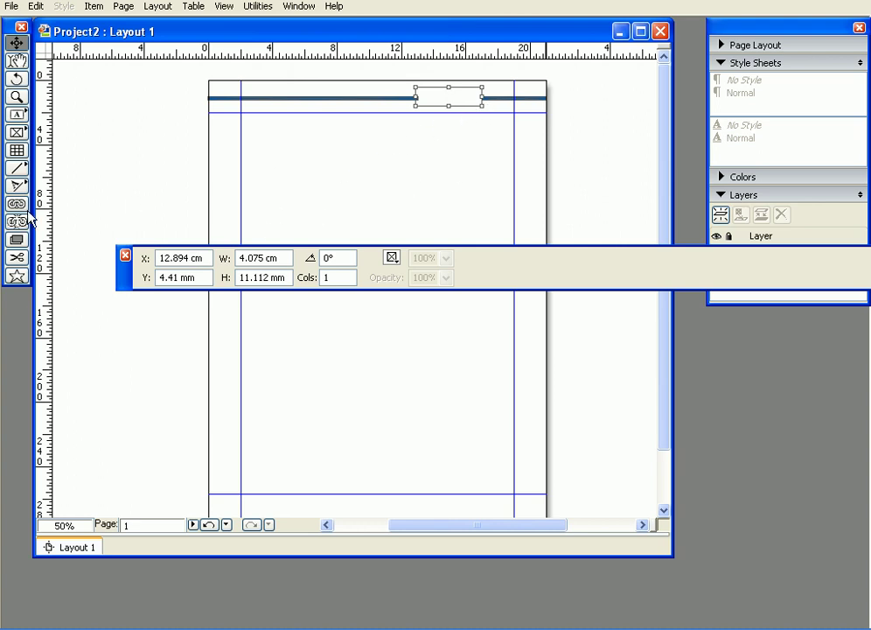
click(17, 97)
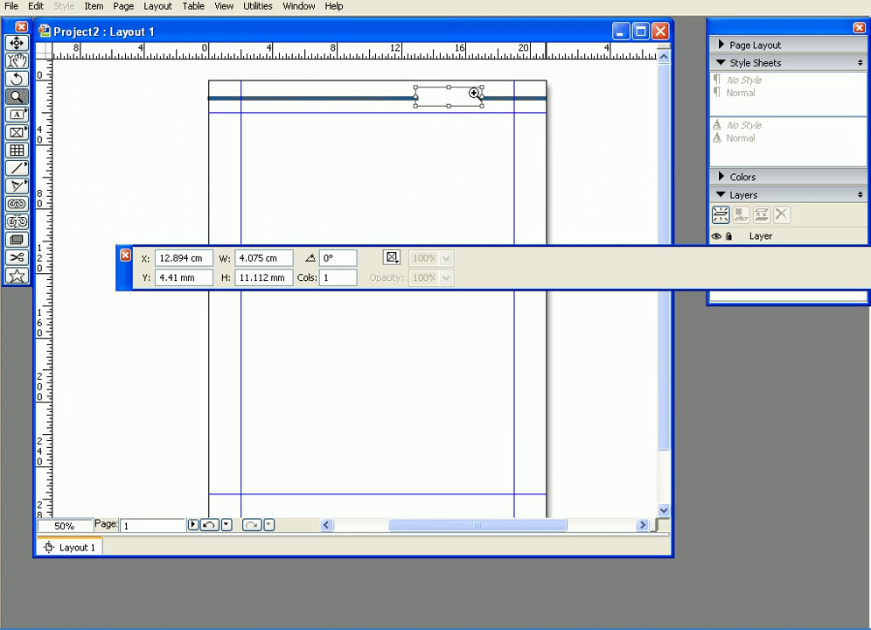
click(477, 91)
click(471, 93)
click(460, 93)
click(451, 91)
click(452, 91)
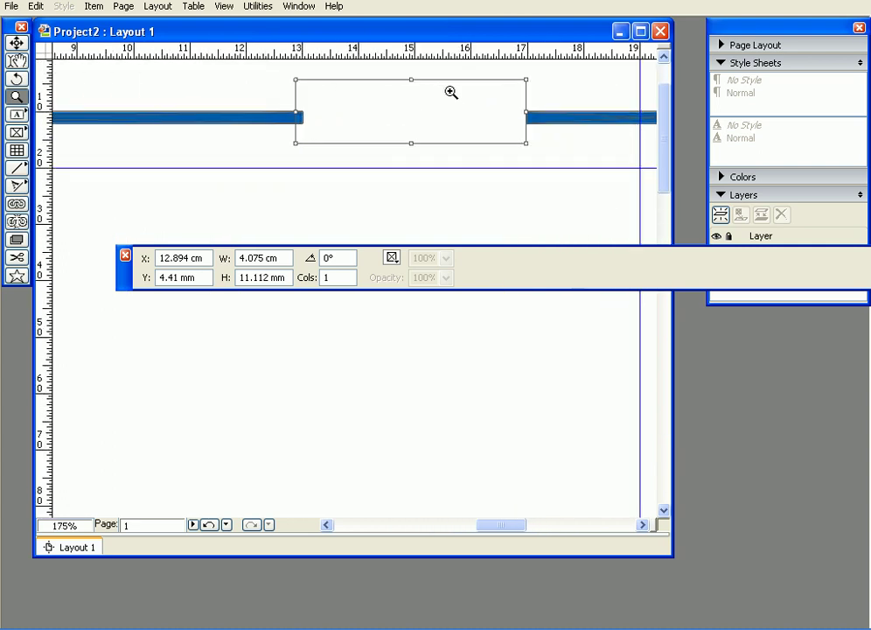
click(451, 91)
click(17, 60)
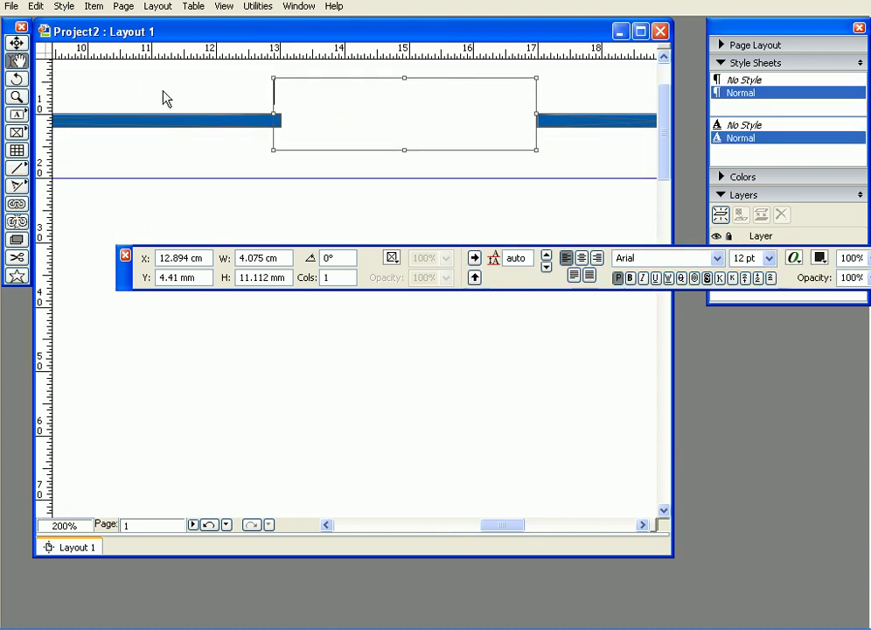
drag(278, 115, 288, 115)
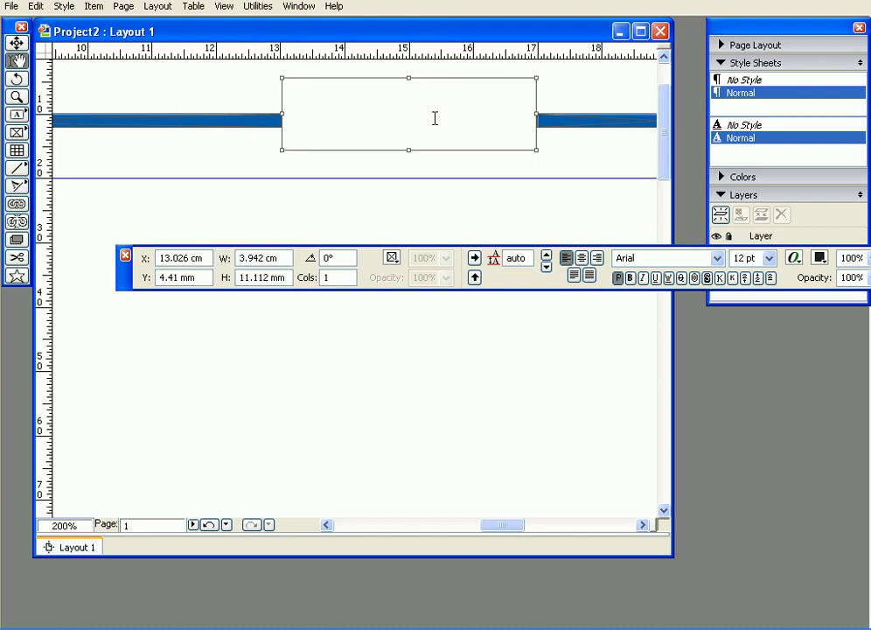
Enter "Computer Arts" in the text box and shorten the box to about 5.6 mm high
text(Comp)
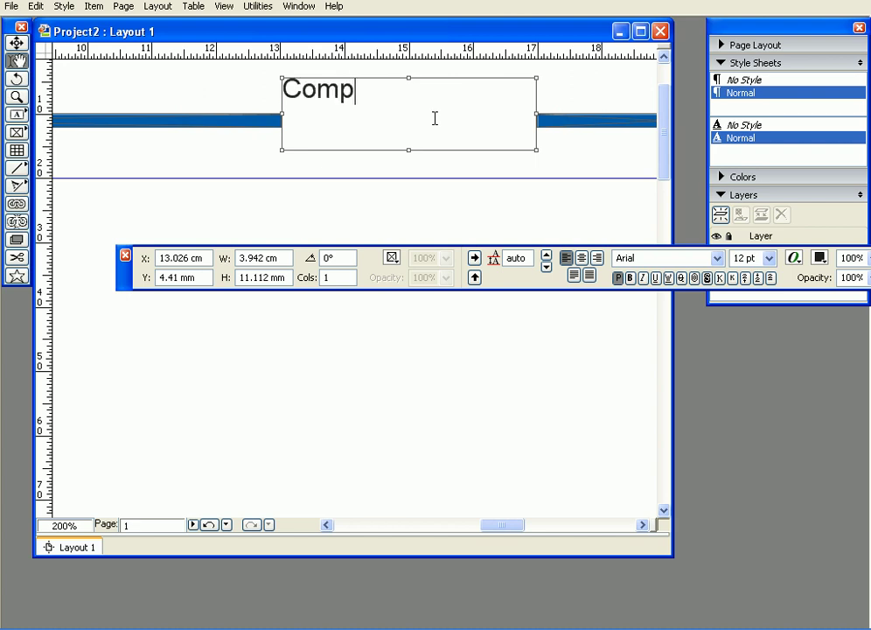
text(uter Arts)
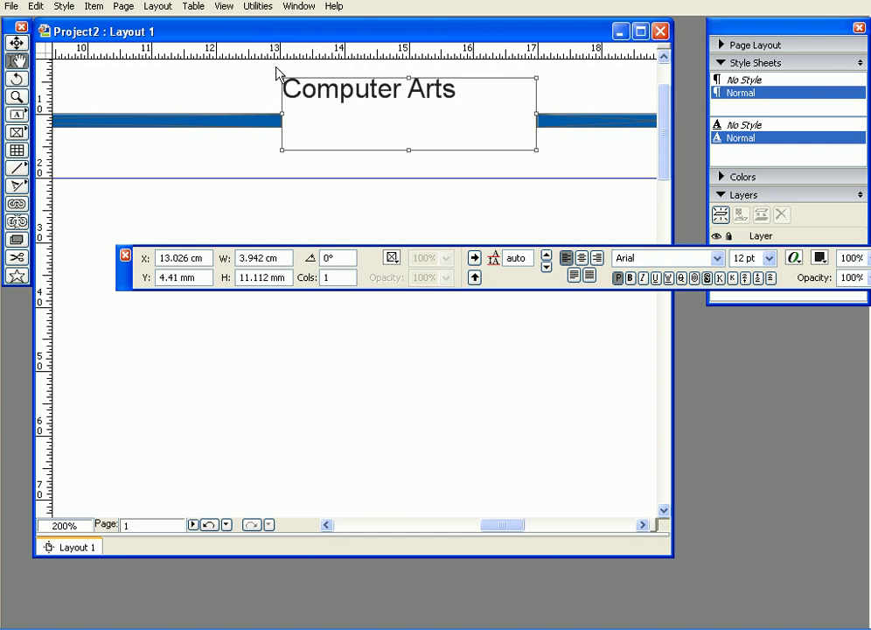
drag(417, 151, 413, 116)
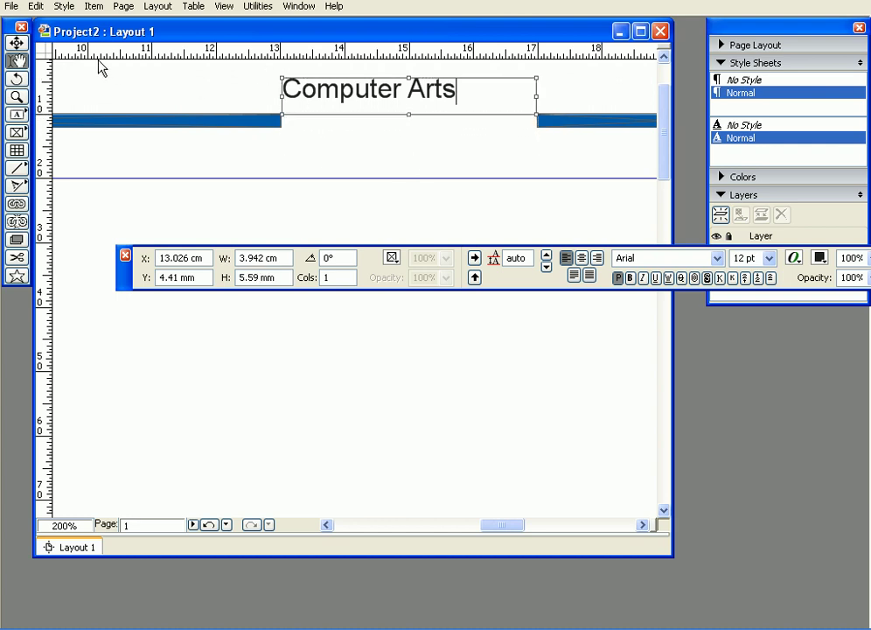
Move the "Computer Arts" text box down between the two bars, to a Y position of about 9 mm
click(16, 42)
drag(360, 90, 372, 114)
click(383, 95)
click(386, 112)
drag(386, 113, 387, 120)
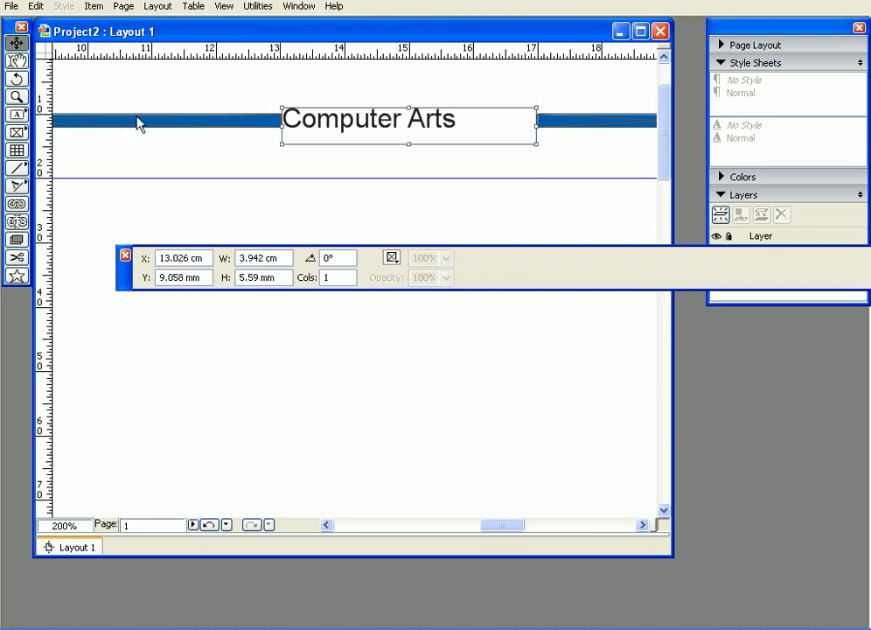
Center the "Computer Arts" text horizontally in its box
click(16, 60)
click(474, 128)
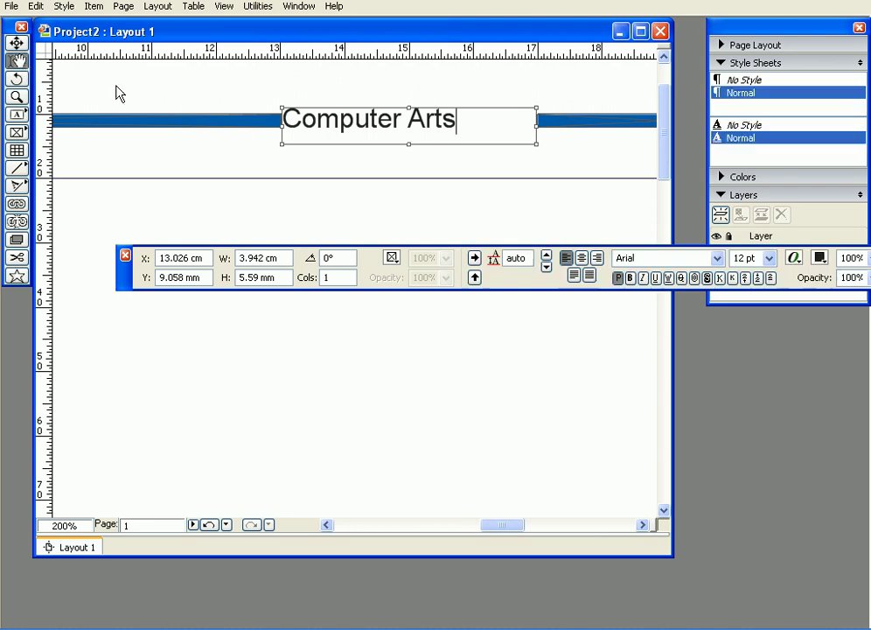
drag(474, 128, 276, 123)
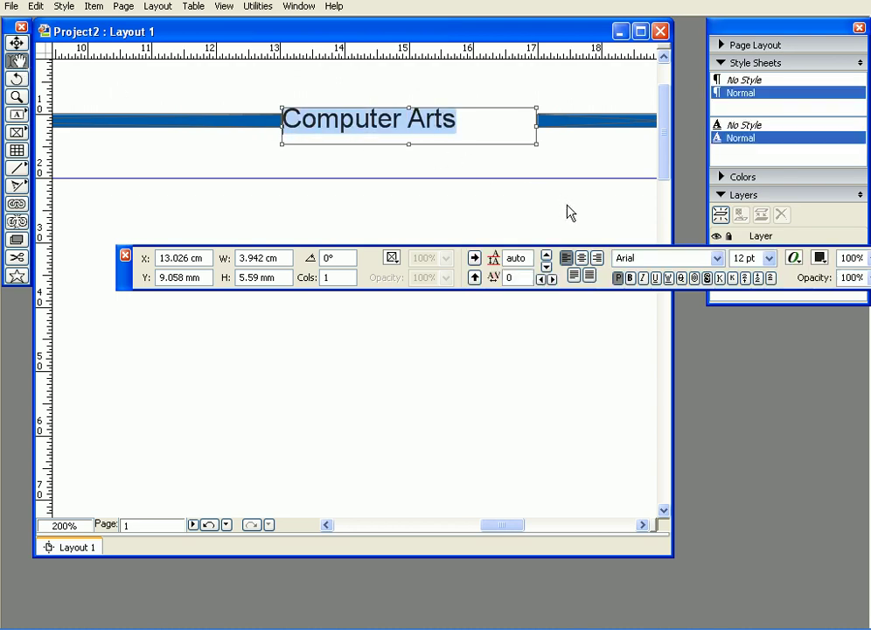
click(583, 259)
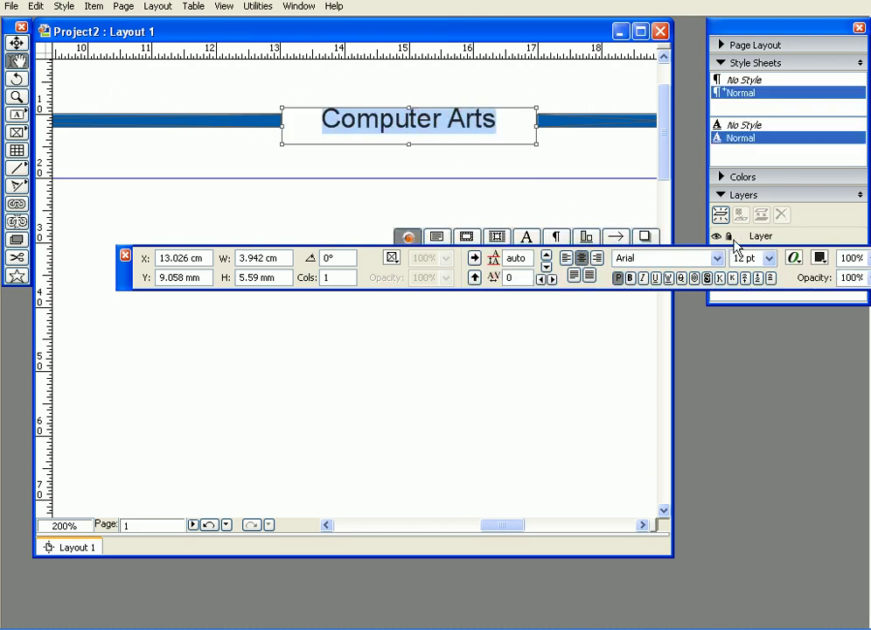
Try font sizes of 14 pt and 15 pt on the "Computer Arts" text
click(768, 259)
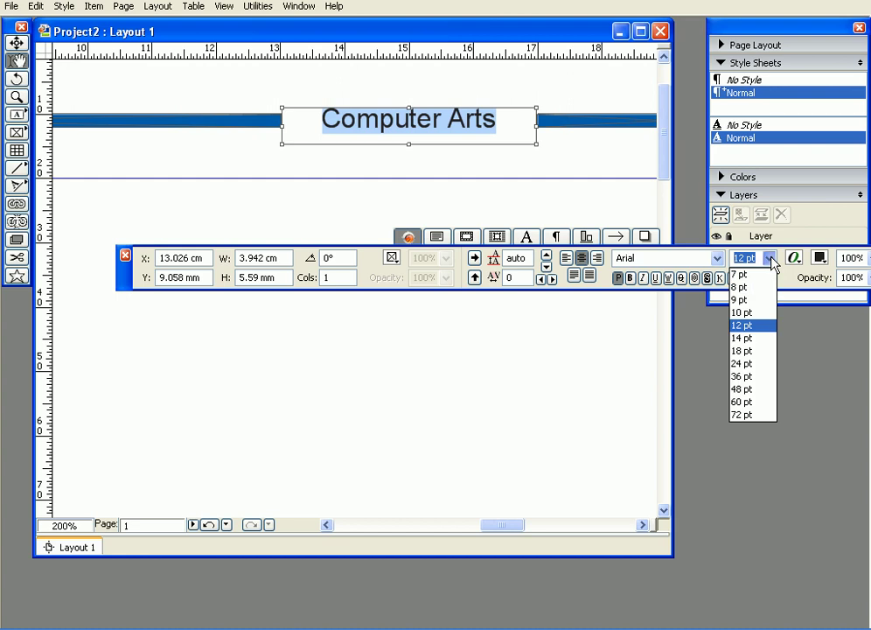
click(754, 340)
click(768, 259)
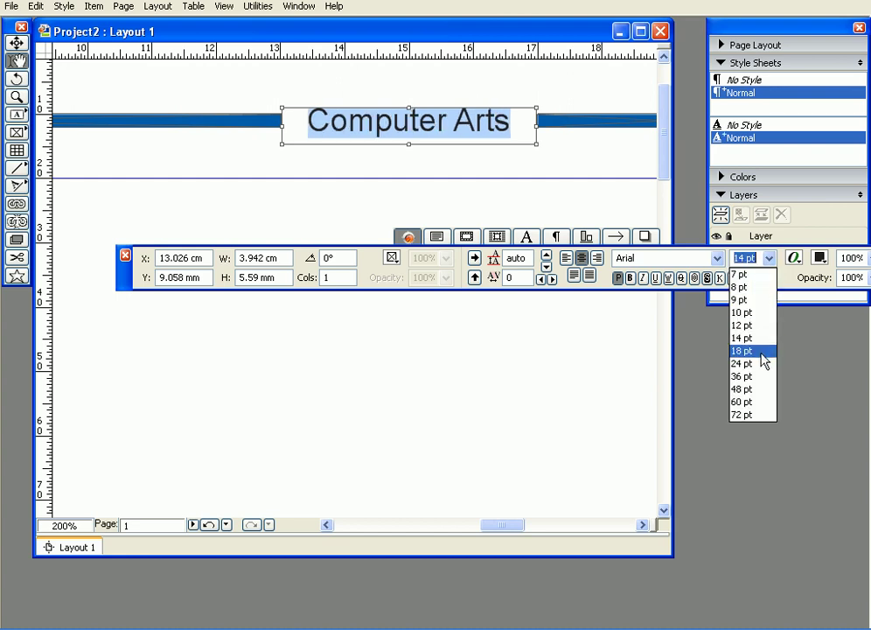
click(734, 340)
double_click(744, 258)
text(15)
key(Return)
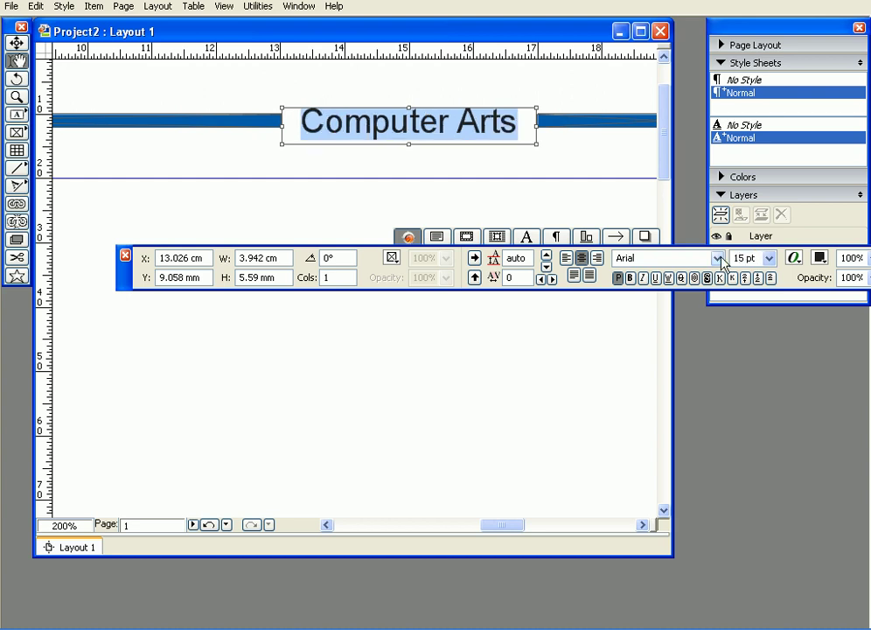
Set the "Computer Arts" text to 16 pt, also trying 17 pt before settling on 16 pt
double_click(744, 258)
text(16)
key(Return)
click(745, 258)
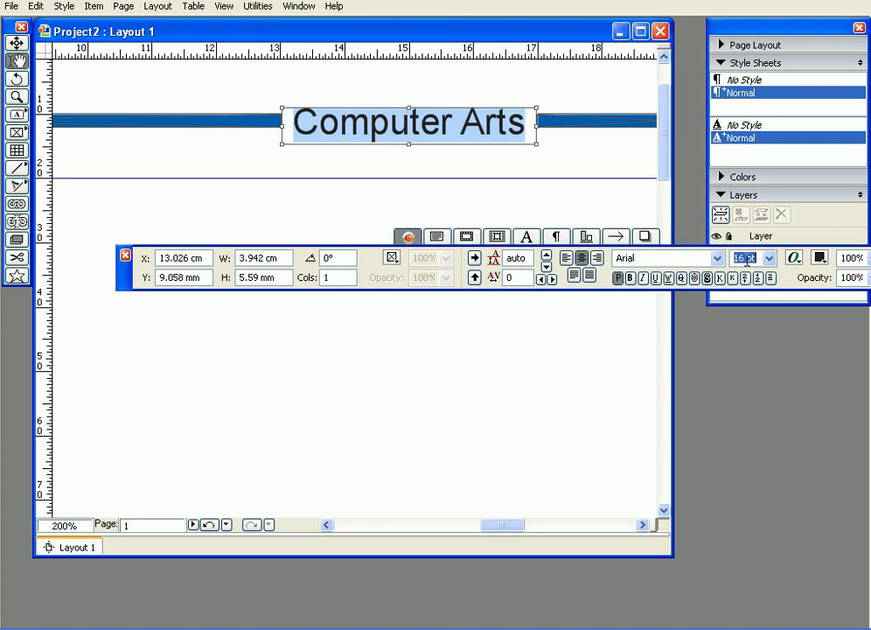
text(17)
key(Return)
click(746, 258)
text(16)
key(Return)
Move the "Computer Arts" text box up to a Y position of about 8 mm and deselect it
click(16, 42)
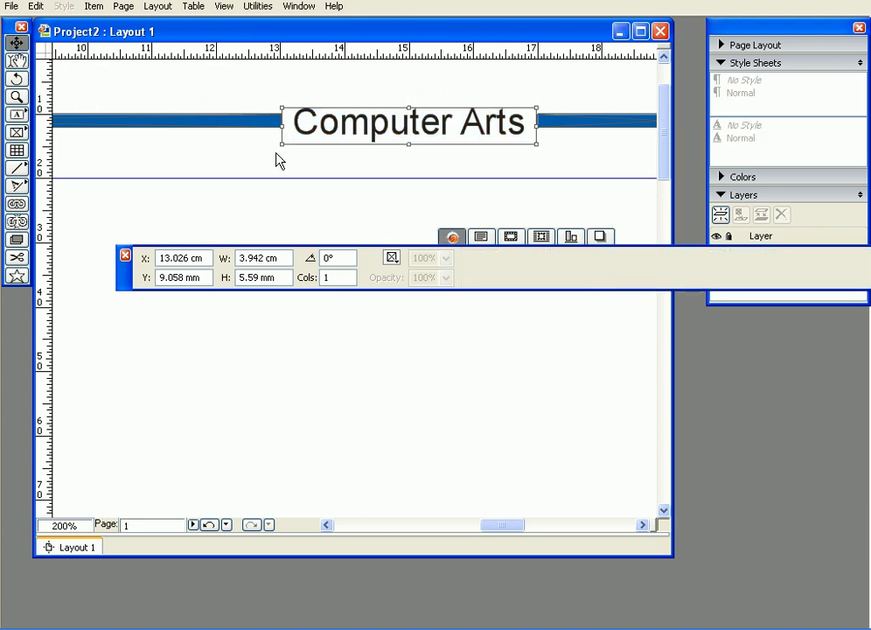
click(334, 178)
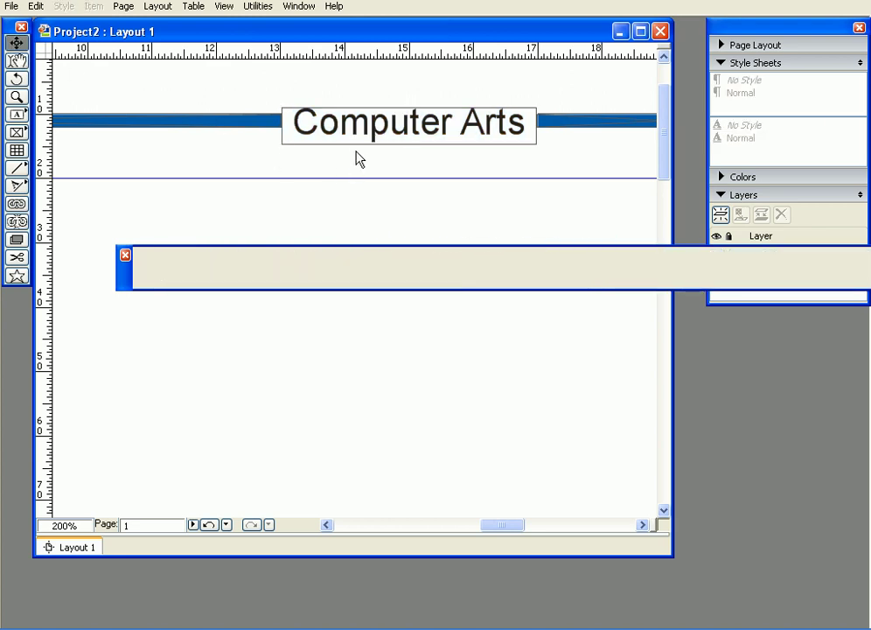
mouse_move(361, 132)
mouse_down()
mouse_move(358, 120)
mouse_move(361, 129)
mouse_up()
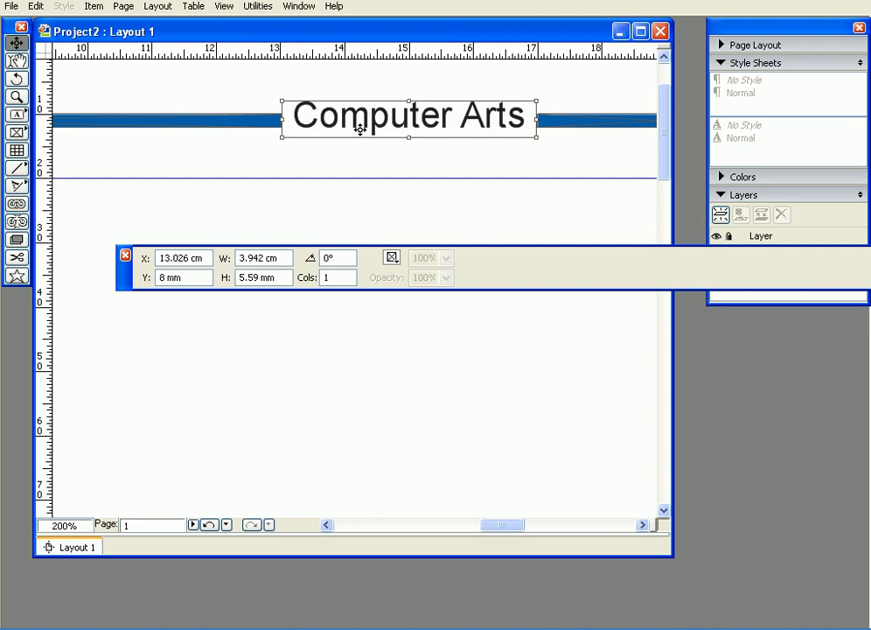
click(326, 171)
Hide the guides and check the header with its two blue bars and title on the page
scroll(326, 172, down, 2)
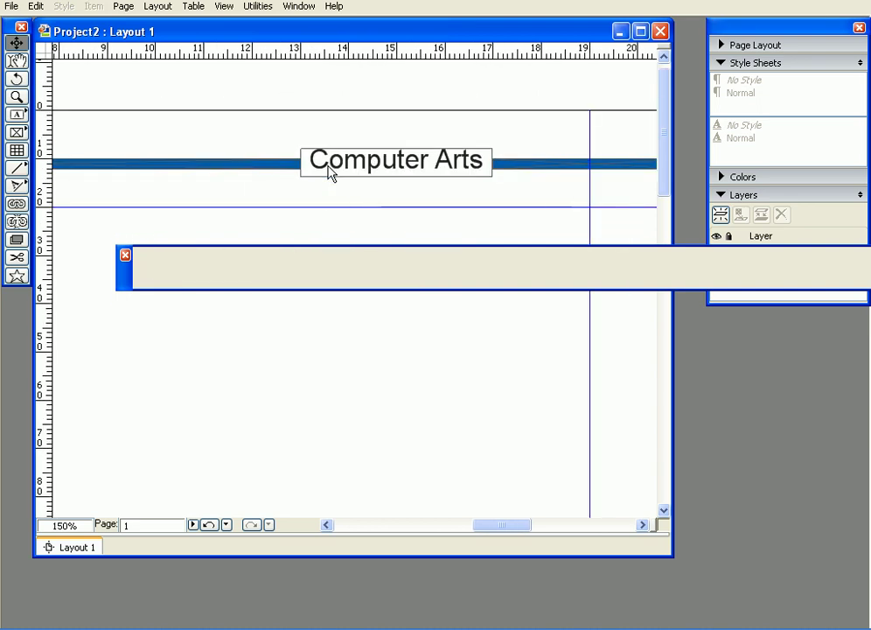
key(F7)
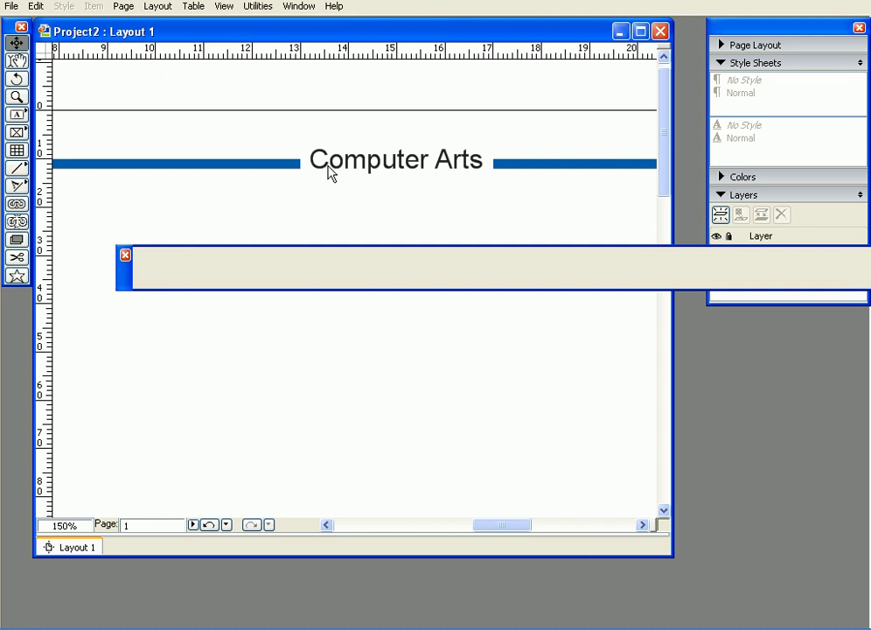
scroll(328, 172, down, 4)
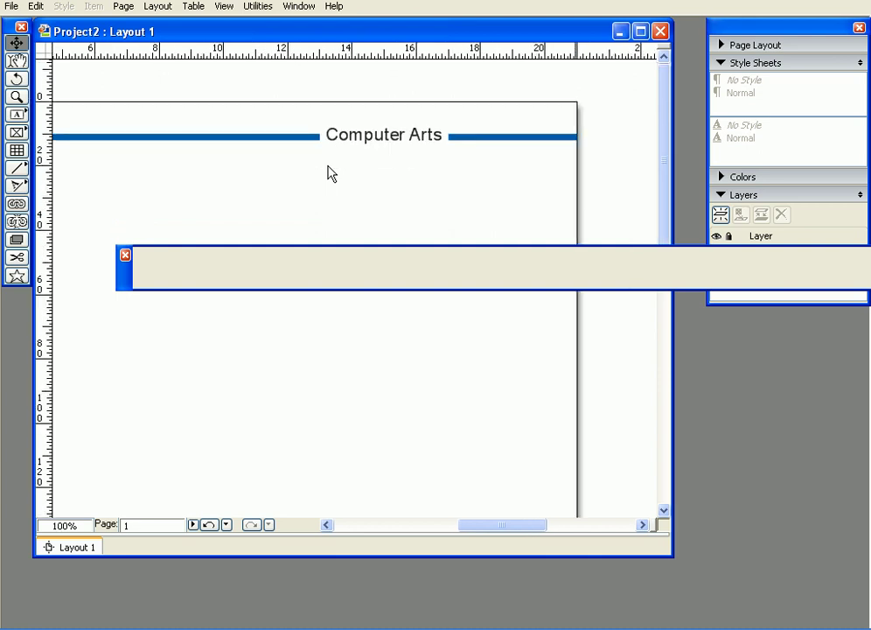
scroll(330, 173, up, 1)
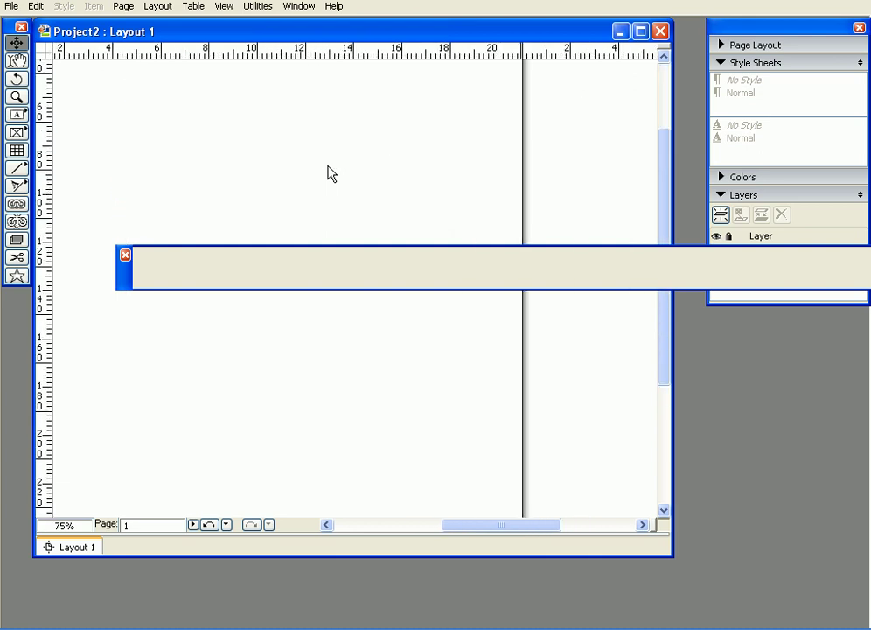
drag(298, 167, 418, 332)
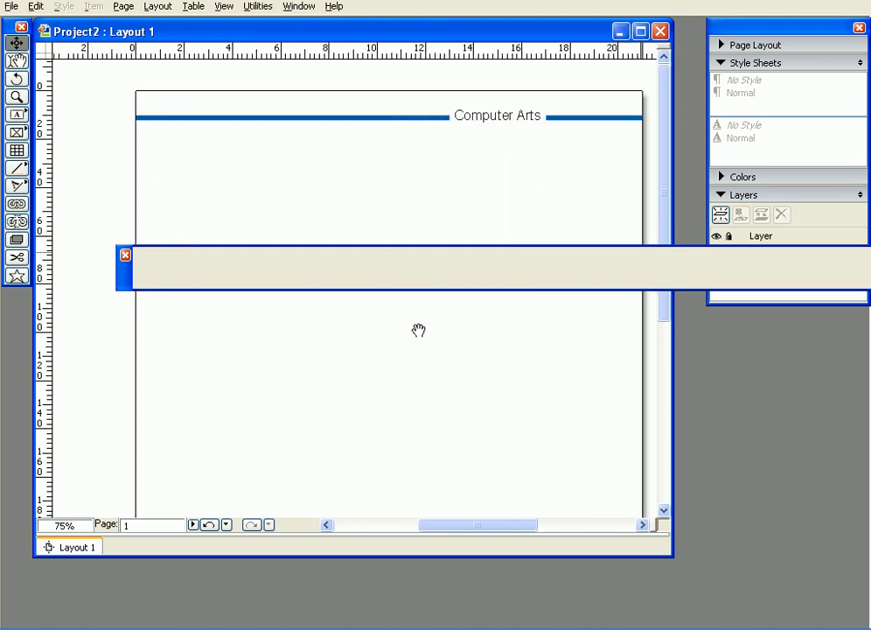